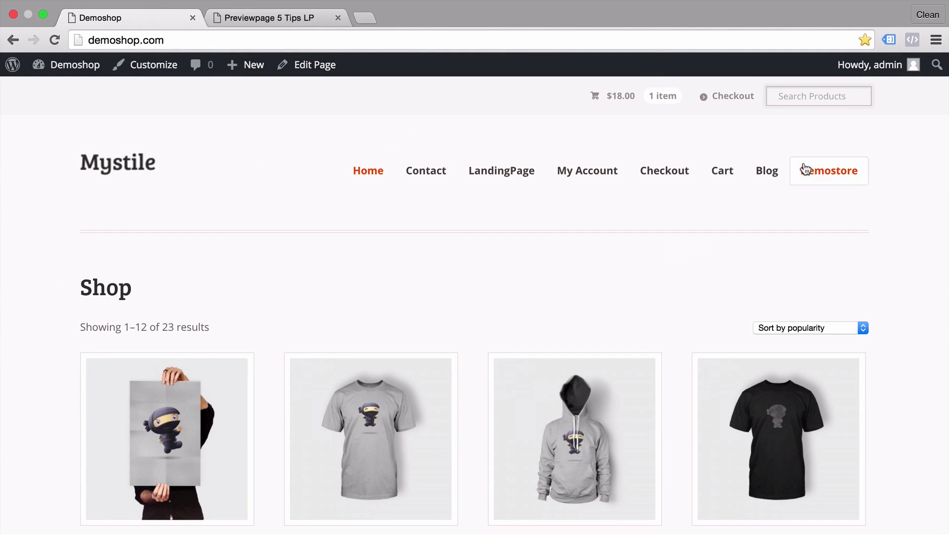
Step: Load tagmanager.google.com in a new Chrome tab to reach the Google sign-in page
left_click(365, 17)
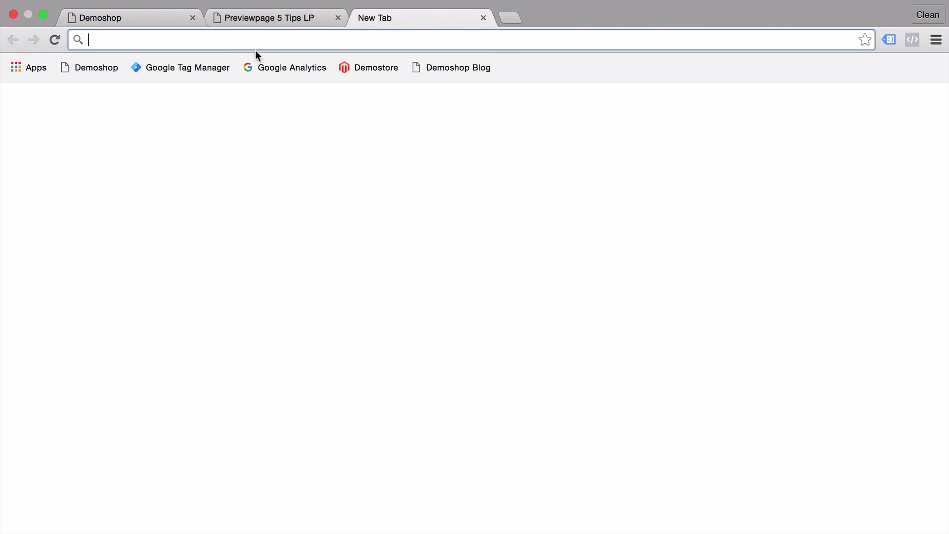
type("tagmanager.google.com")
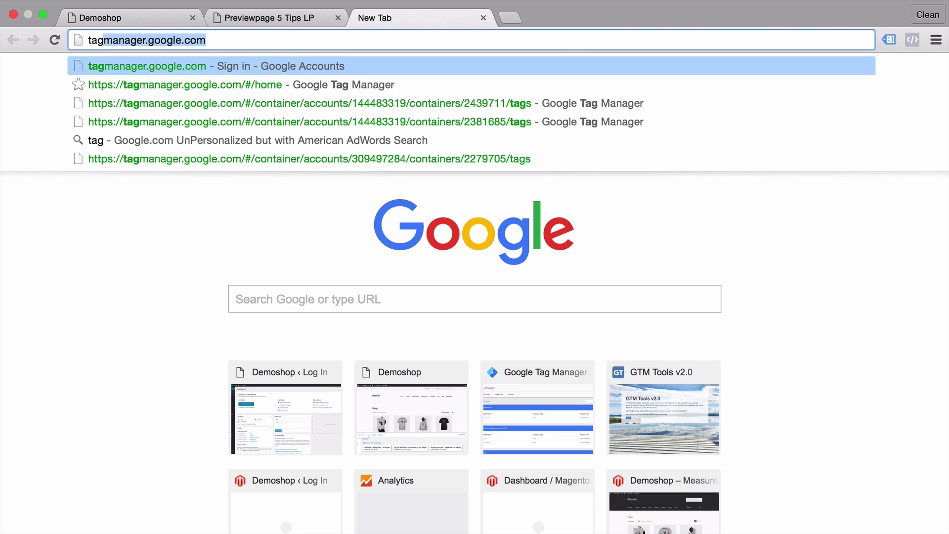
key("Right")
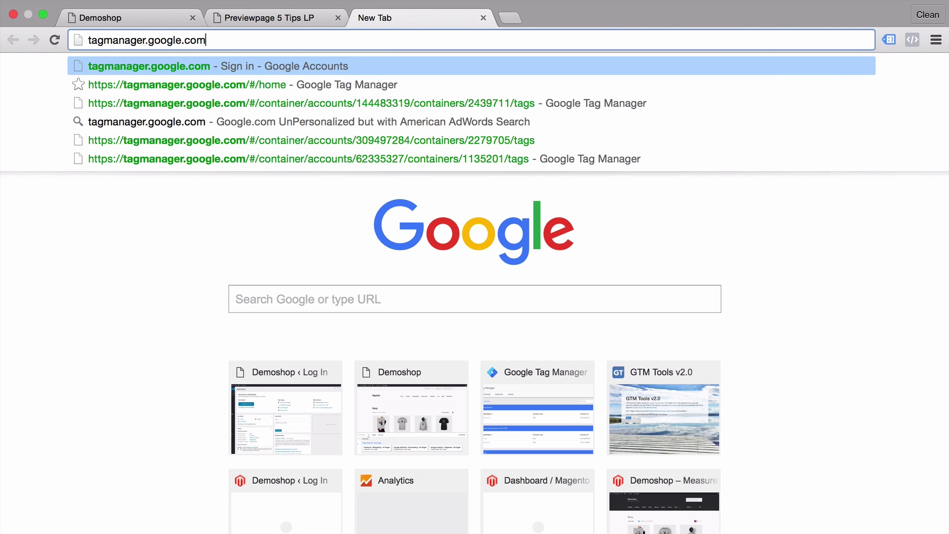
key("Return")
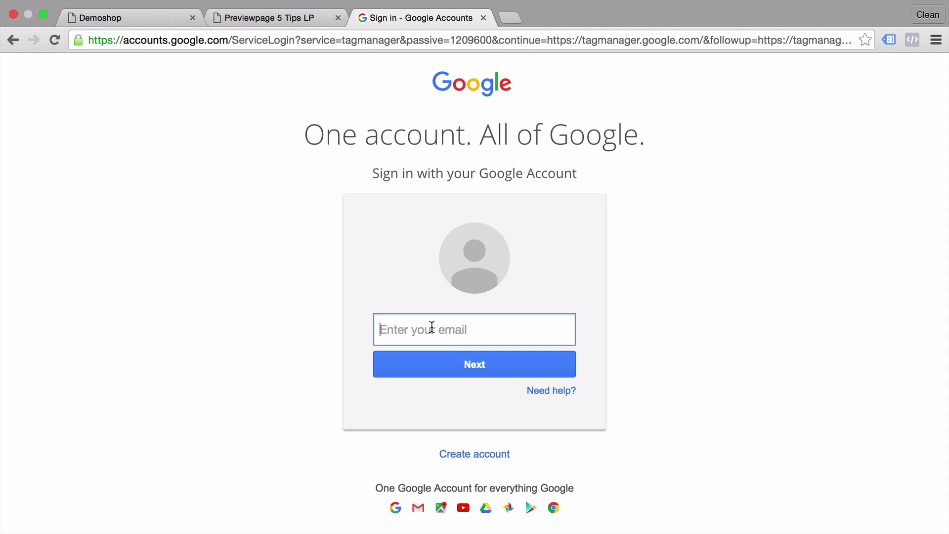
Step: Sign in to Google with the demo account's e-mail and password
type("demo")
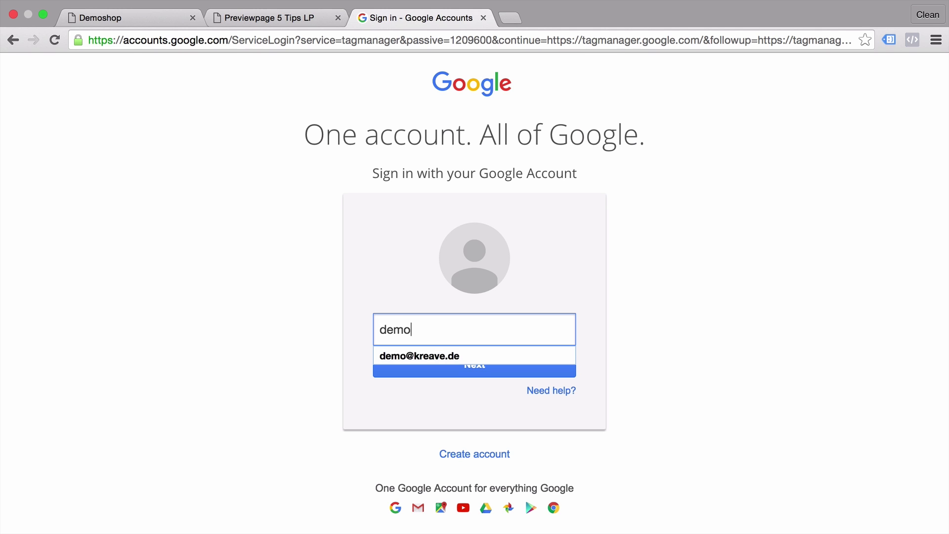
key("Down")
key("Return")
key("Return")
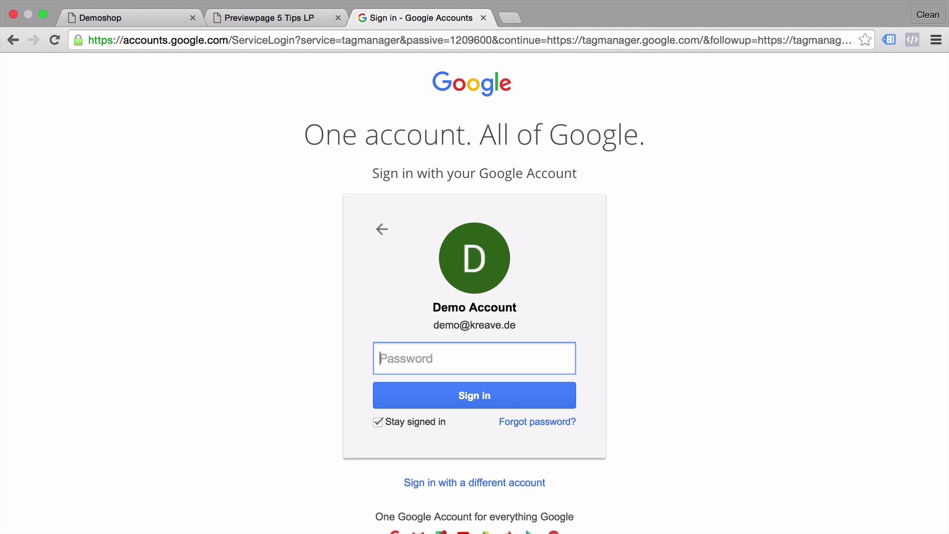
type("********")
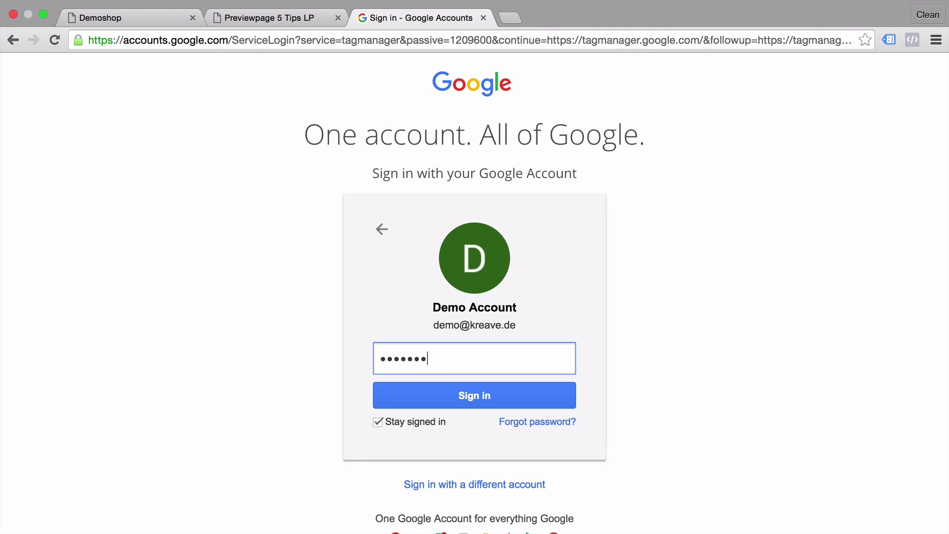
key("Return")
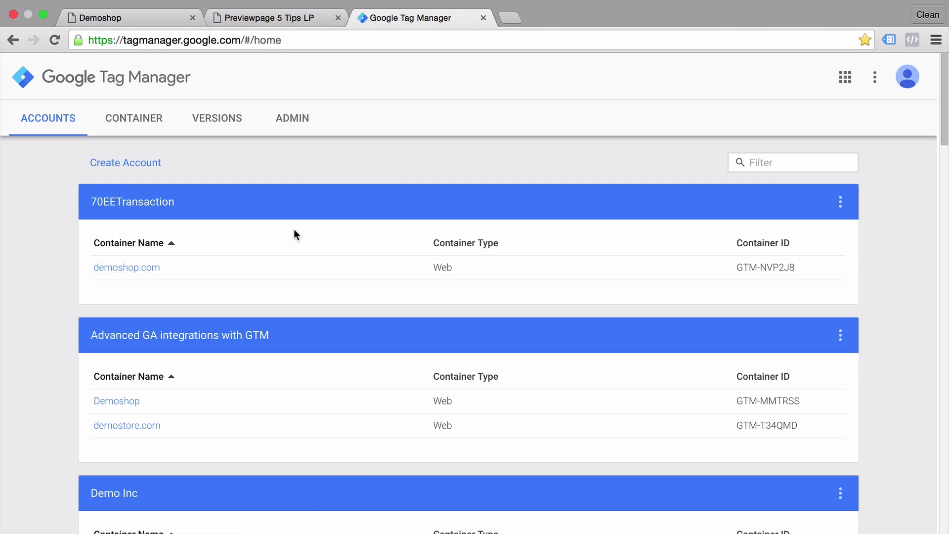
Step: Choose Create Account on the Tag Manager Accounts page
left_click(143, 168)
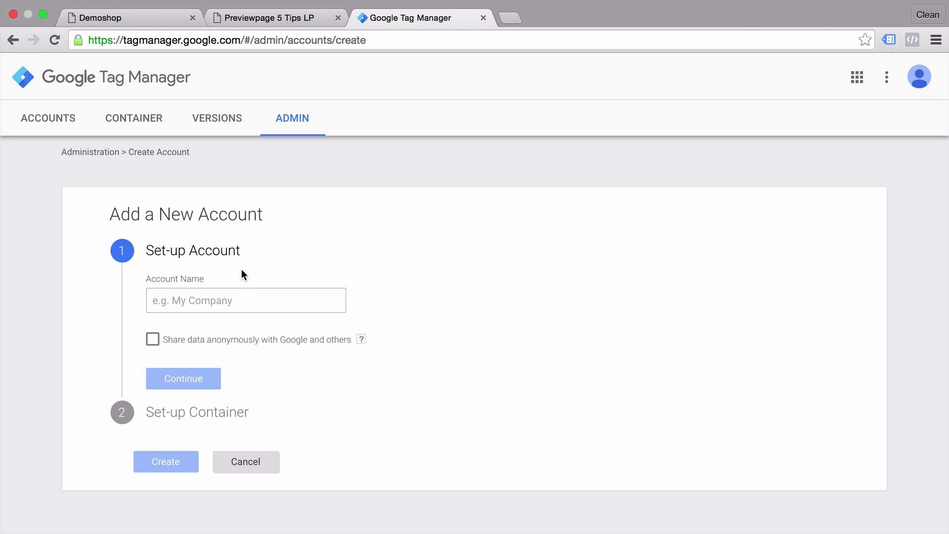
Step: Name the account Company Inc. and add a Web container named demoshop.com
left_click(240, 303)
type("Company Inc.")
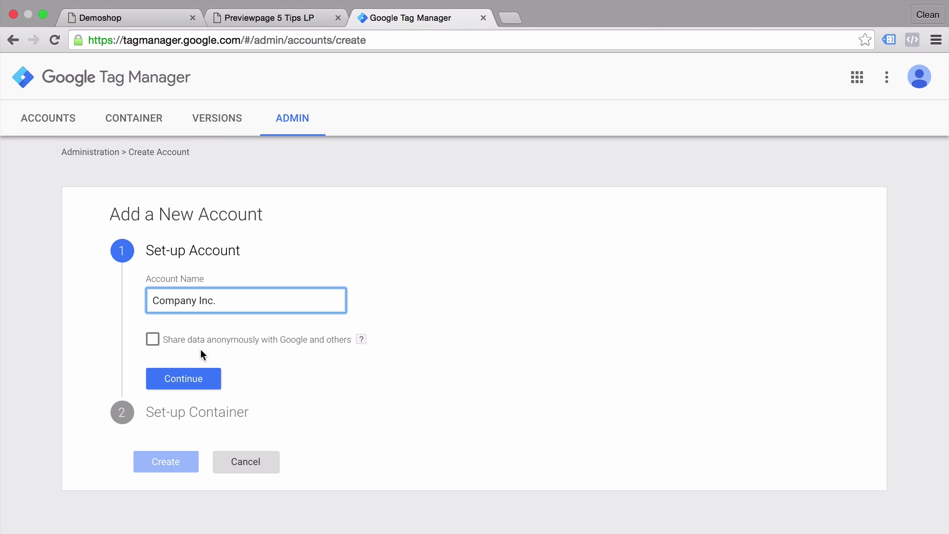
left_click(194, 378)
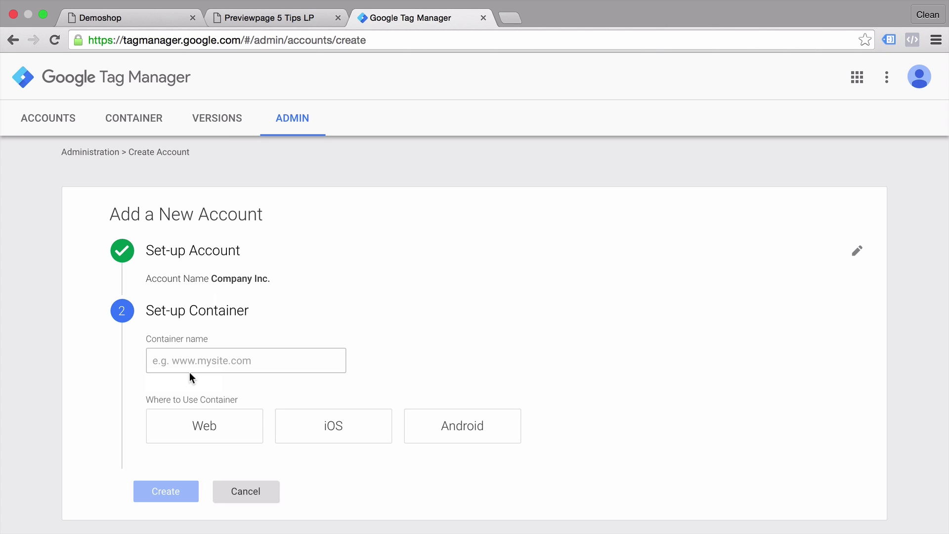
left_click(191, 362)
type("demoshop.com")
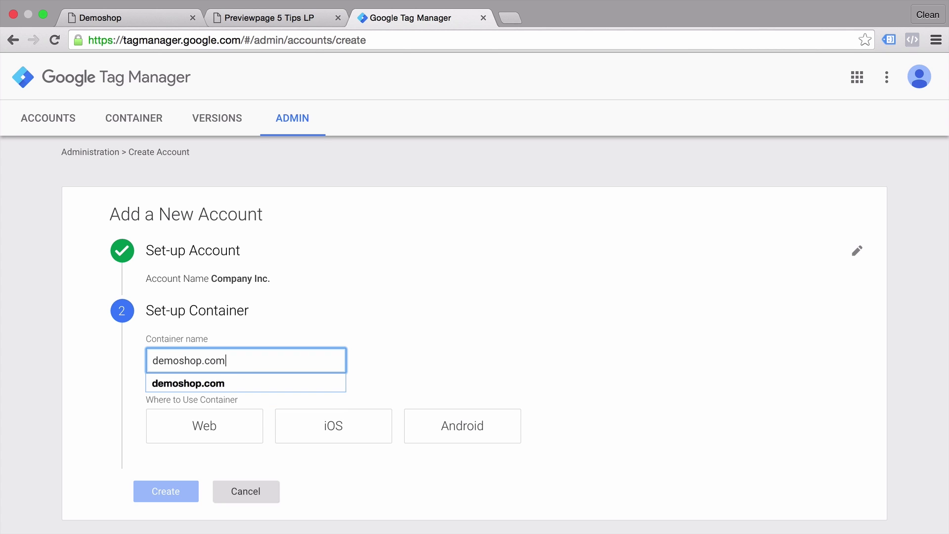
left_click(95, 358)
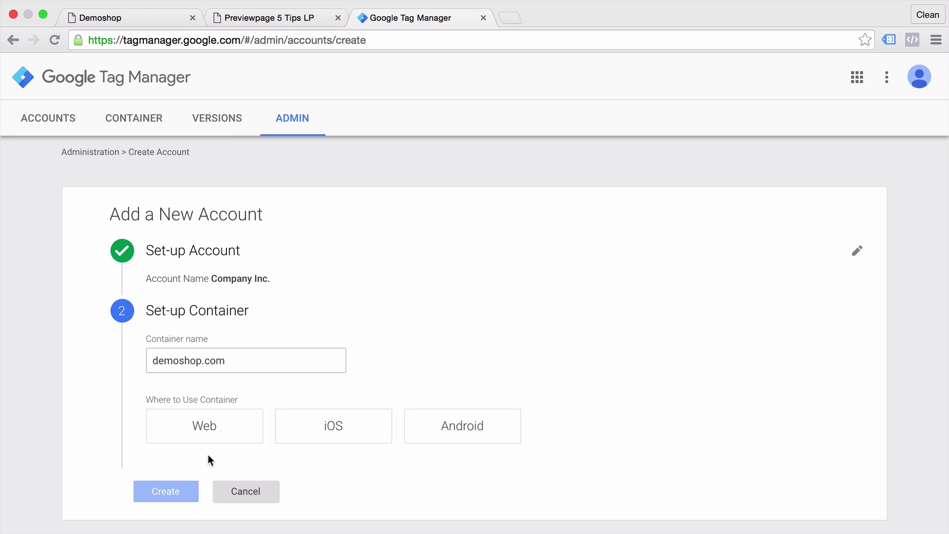
left_click(174, 429)
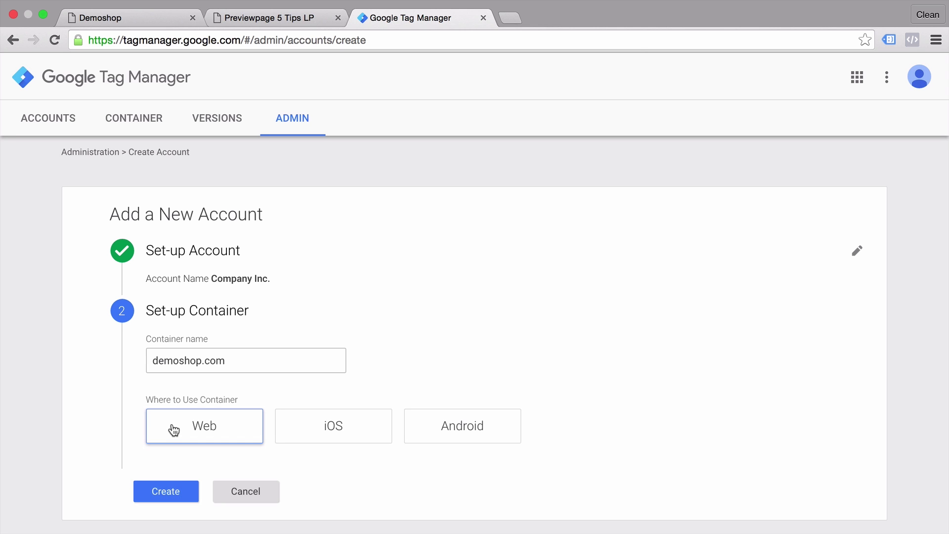
Step: Create the account and container, accepting the Tag Manager Terms of Service
left_click(169, 497)
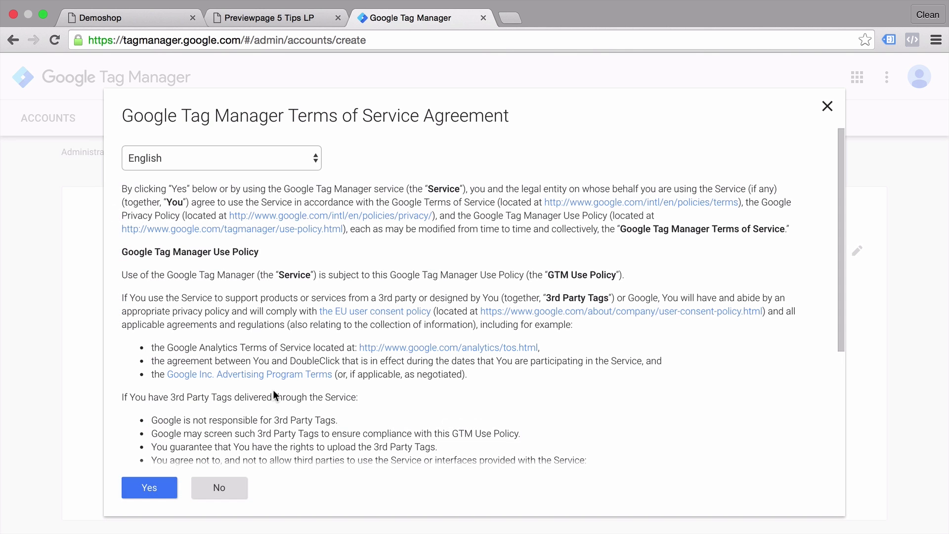
scroll(281, 366, "down", 5)
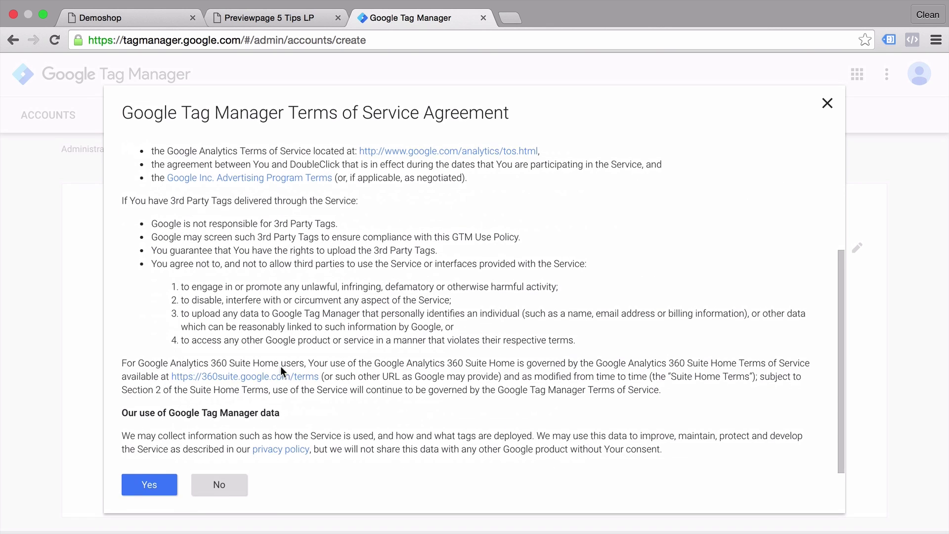
left_click(155, 490)
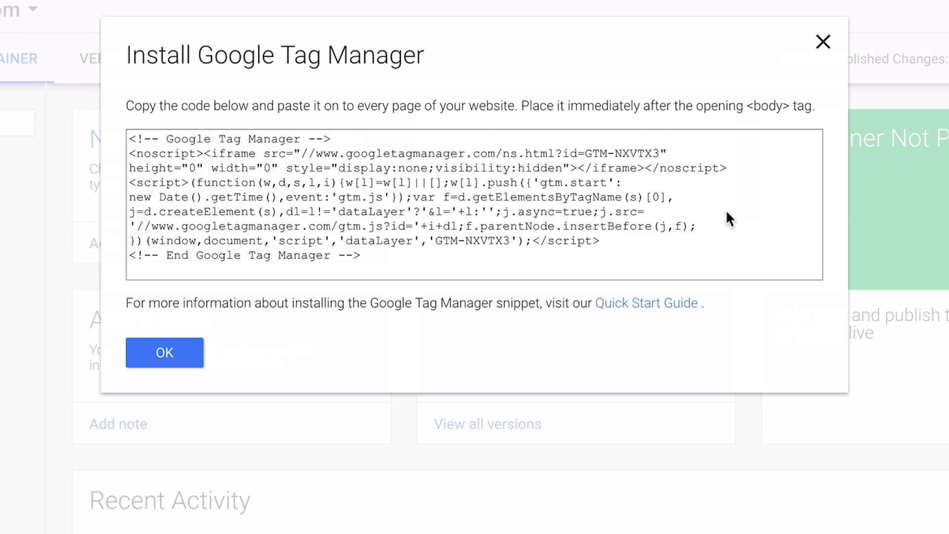
Step: Select the entire container install snippet and bring the Demoshop page to the front
left_click(130, 136)
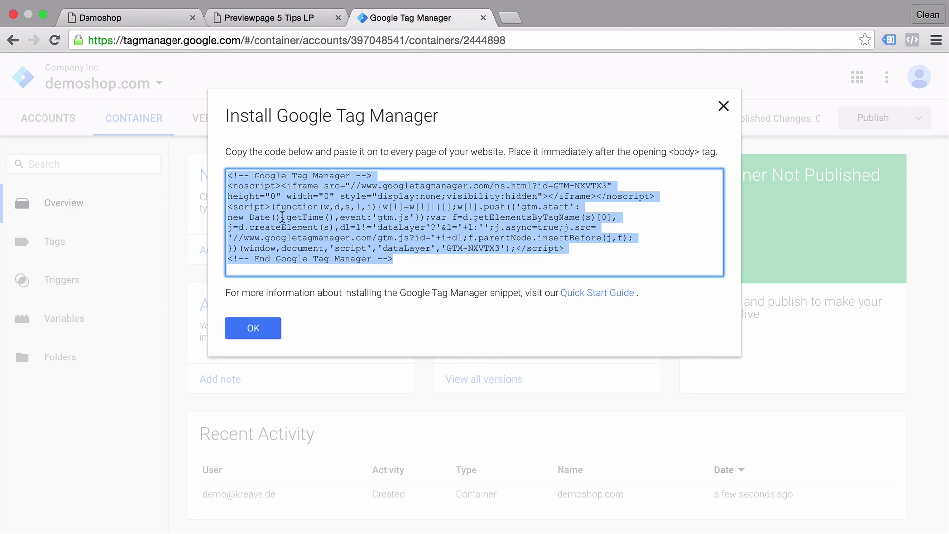
left_click(150, 17)
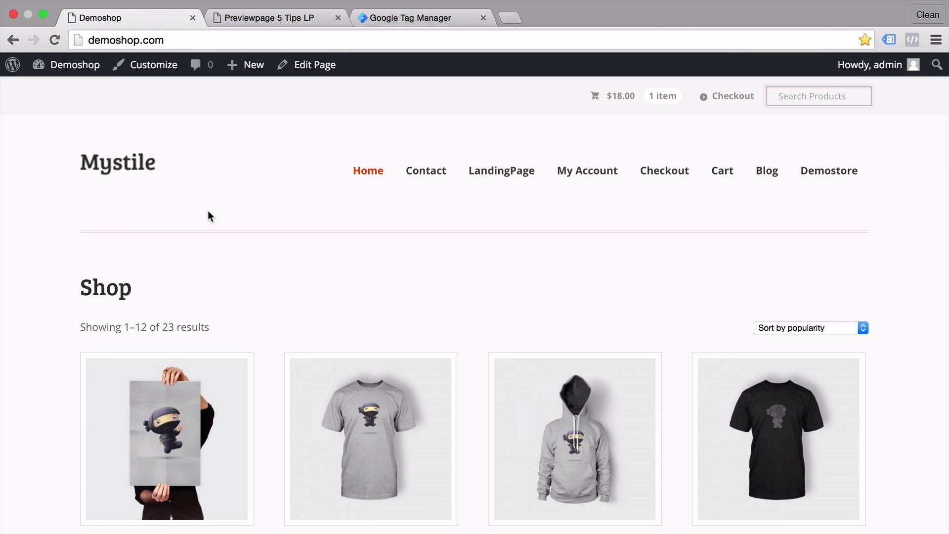
scroll(207, 216, "down", 8)
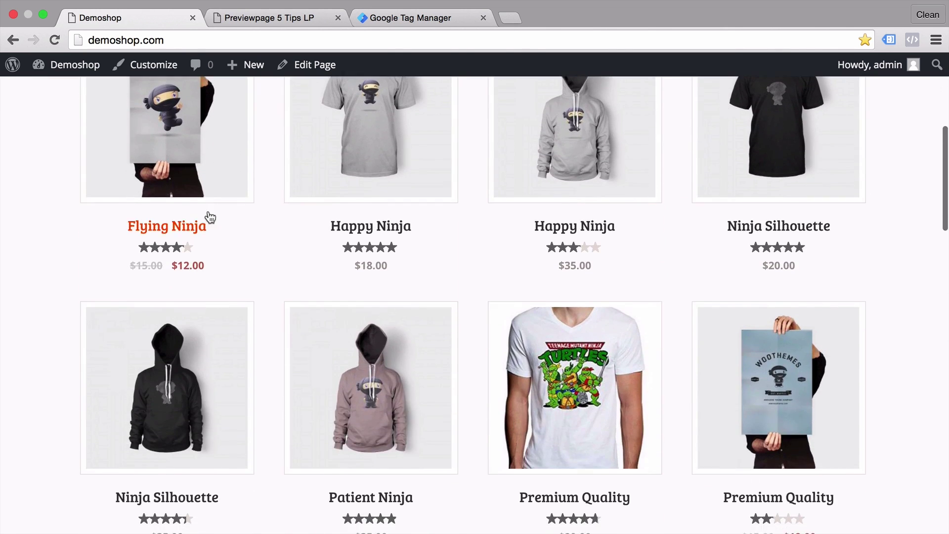
scroll(207, 216, "up", 8)
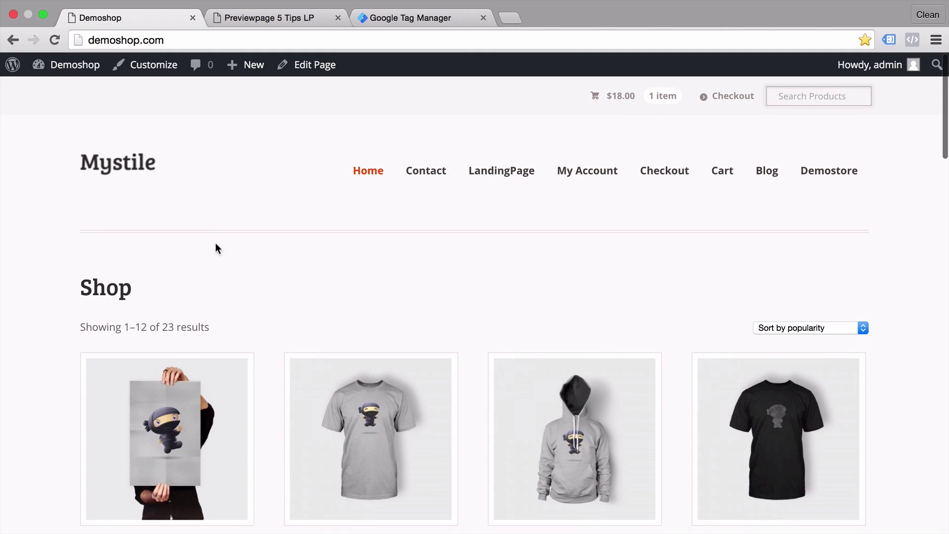
right_click(225, 267)
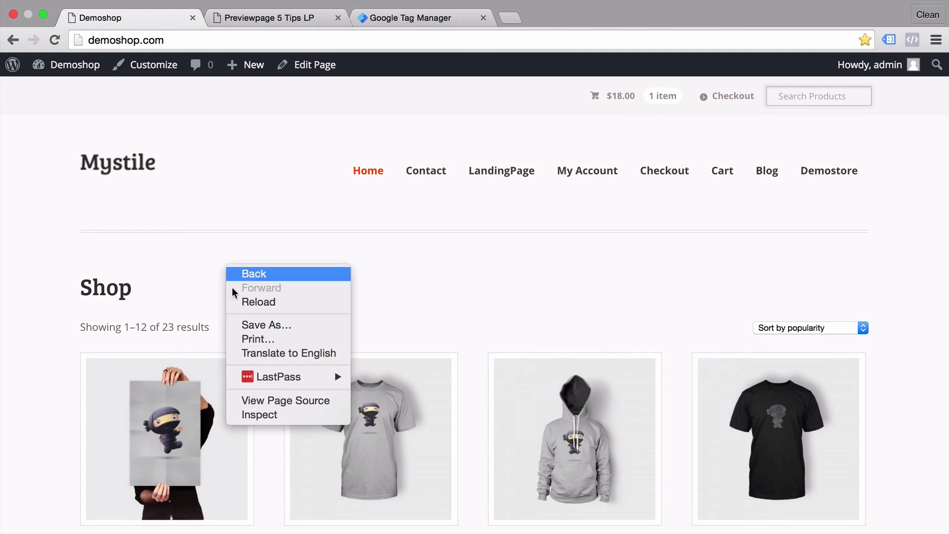
left_click(300, 401)
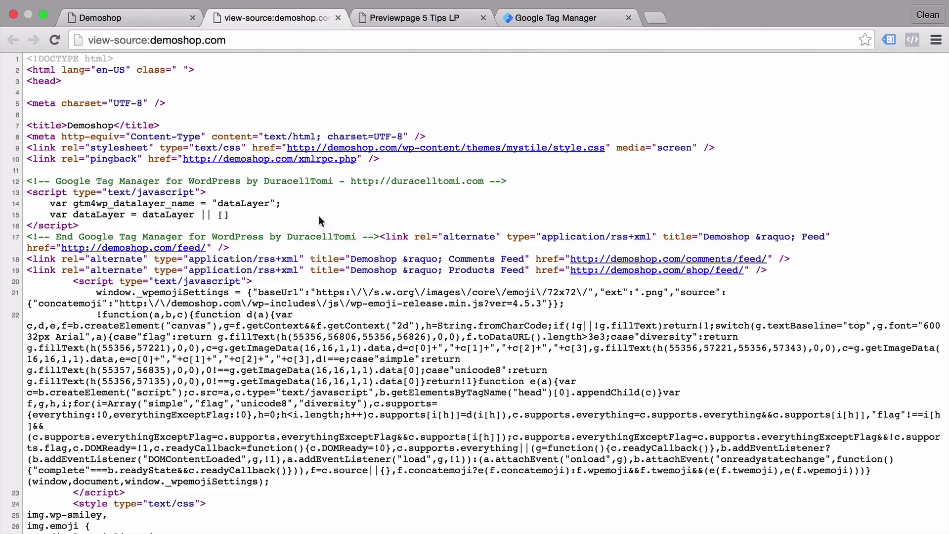
scroll(134, 438, "down", 10)
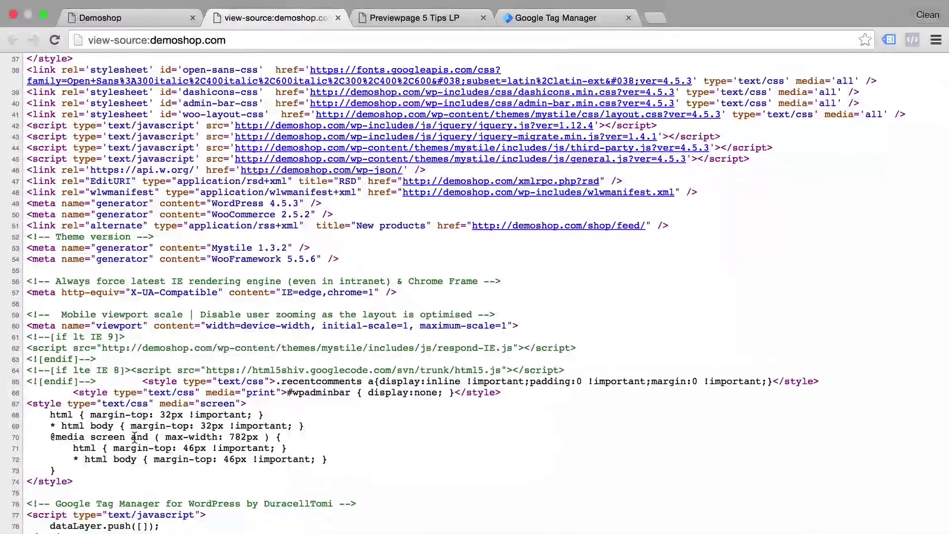
middle_click(229, 17)
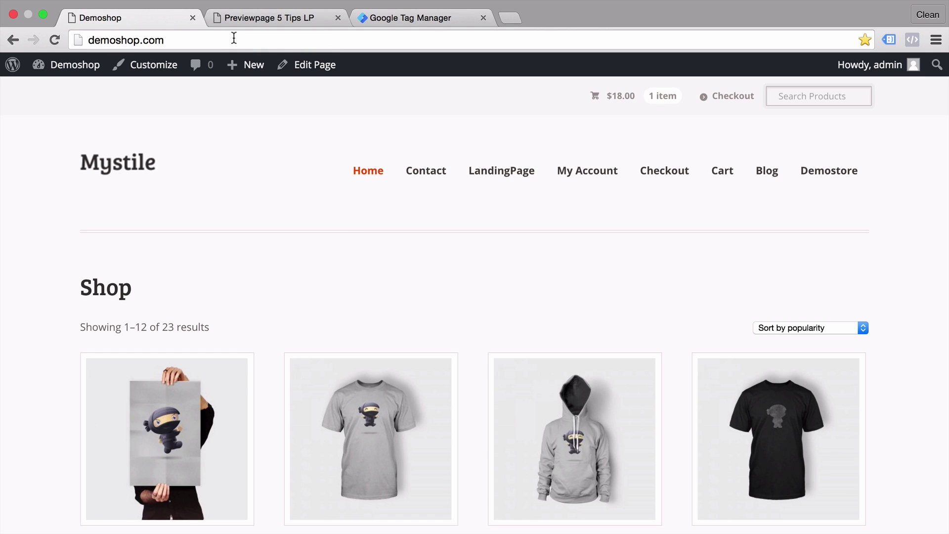
Step: Load the WordPress admin at demoshop.com/wp-admin
left_click(265, 39)
left_click(265, 39)
type("/wp-admin")
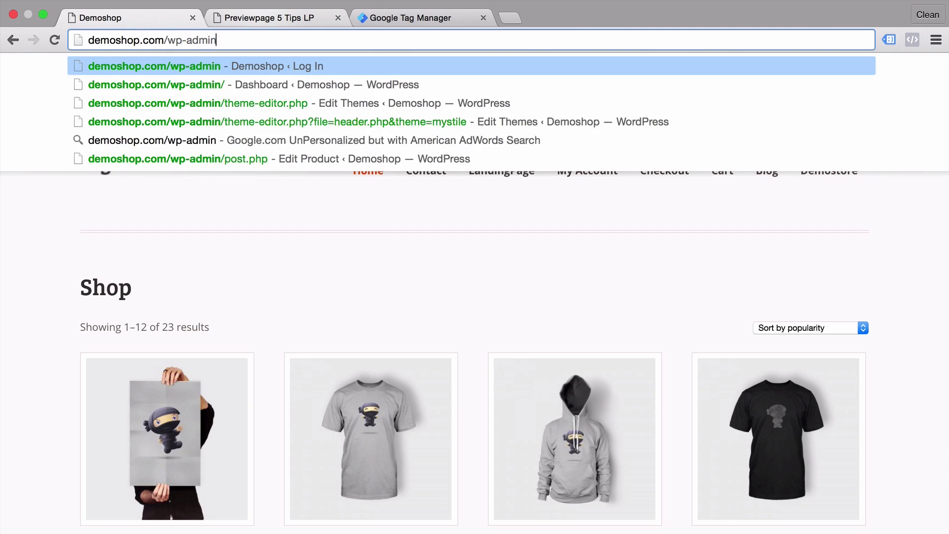
key("Return")
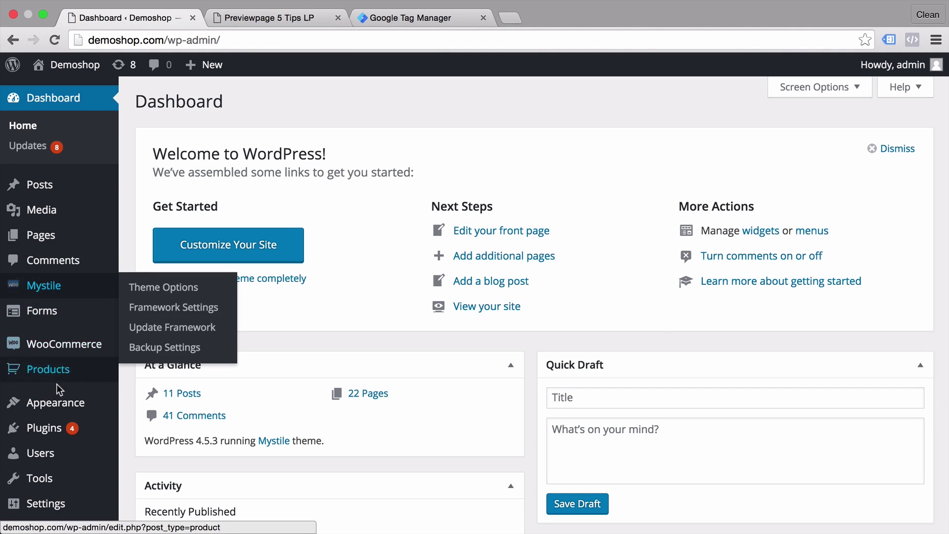
Step: Open the Appearance > Editor for the Mystile theme and scroll to Theme Header
mouse_move(56, 403)
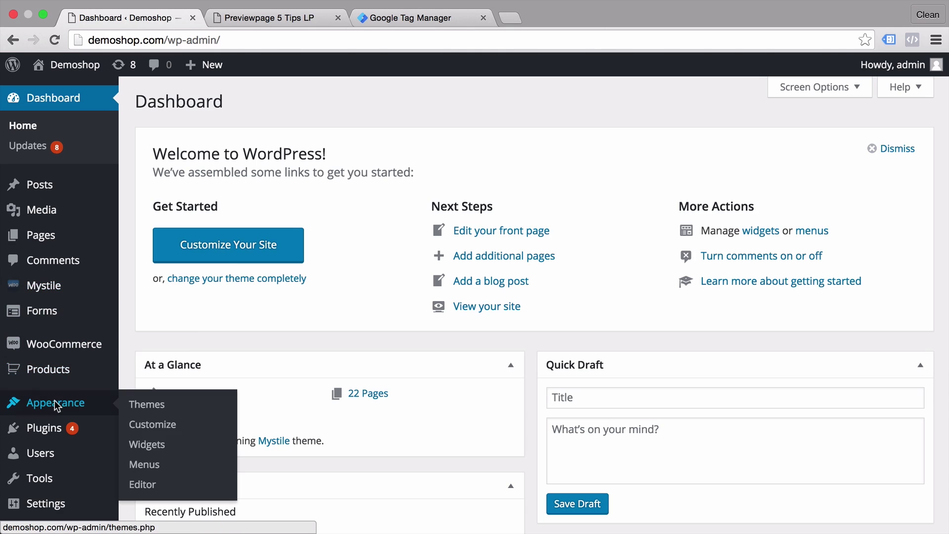
left_click(140, 488)
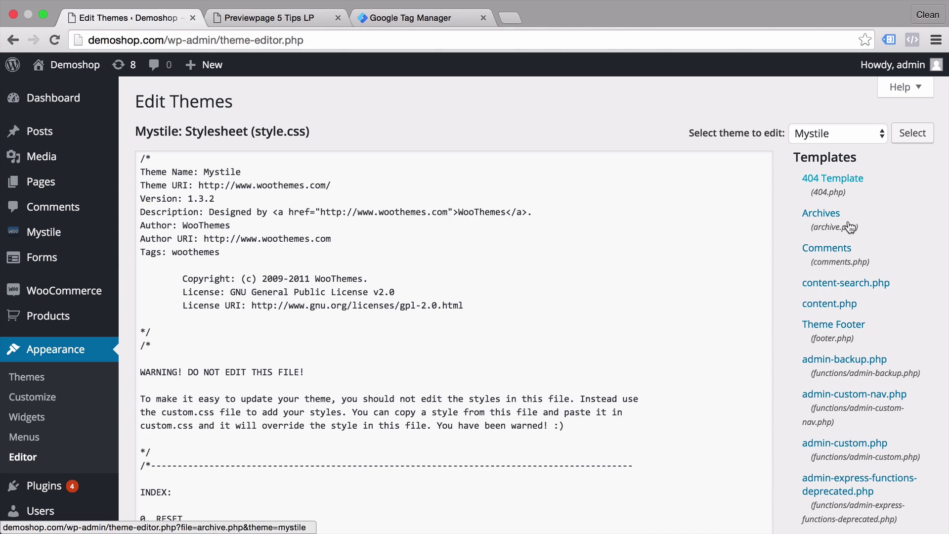
scroll(836, 371, "down", 3)
scroll(836, 370, "down", 10)
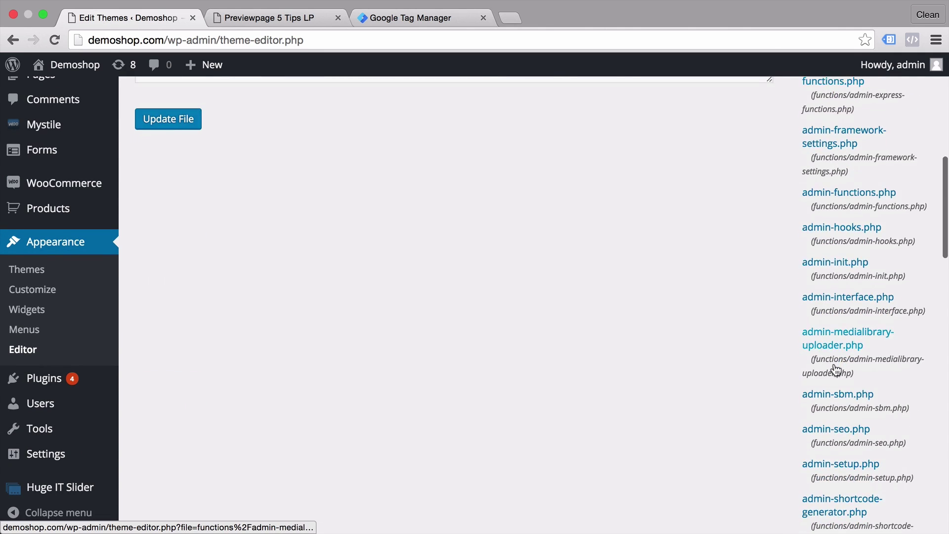
scroll(836, 369, "down", 10)
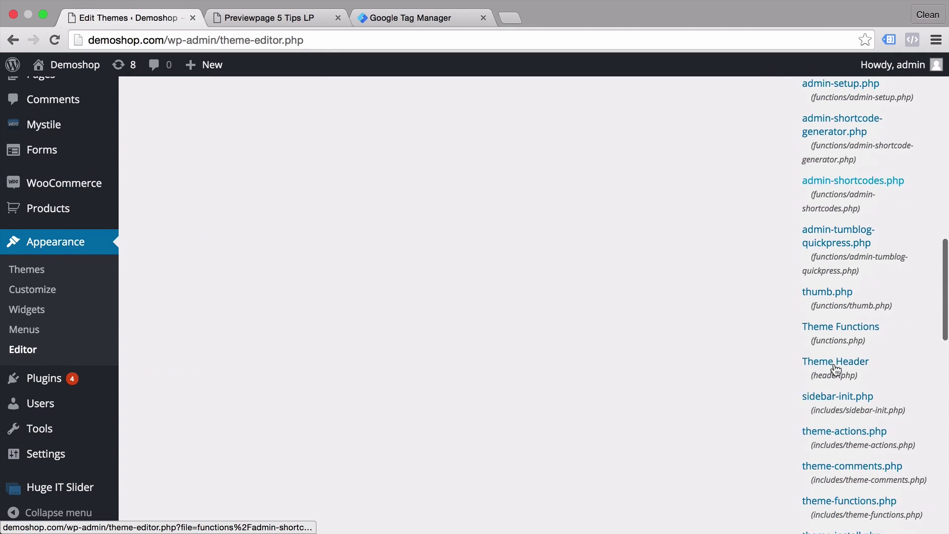
Step: Open the Theme Header (header.php) template and scroll to the opening body tag
left_click(843, 309)
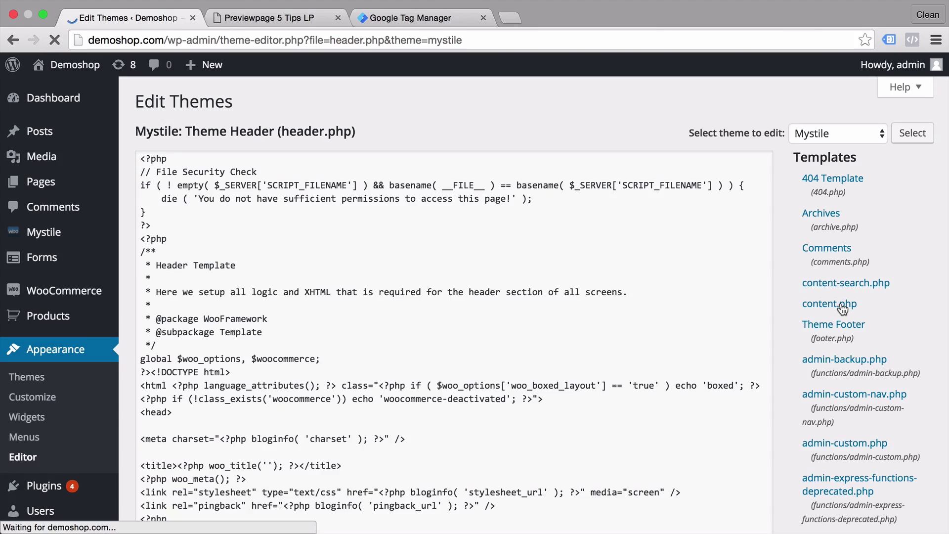
scroll(469, 251, "down", 5)
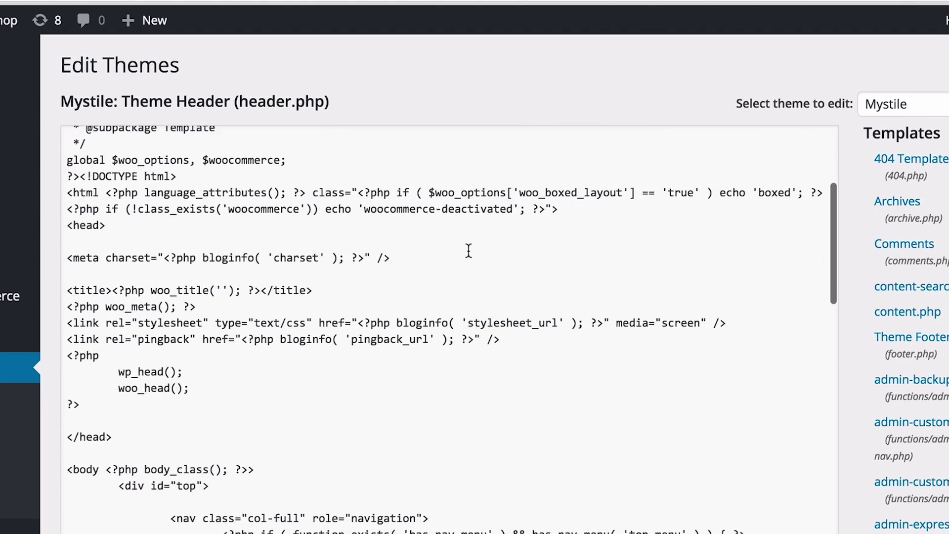
scroll(469, 250, "down", 4)
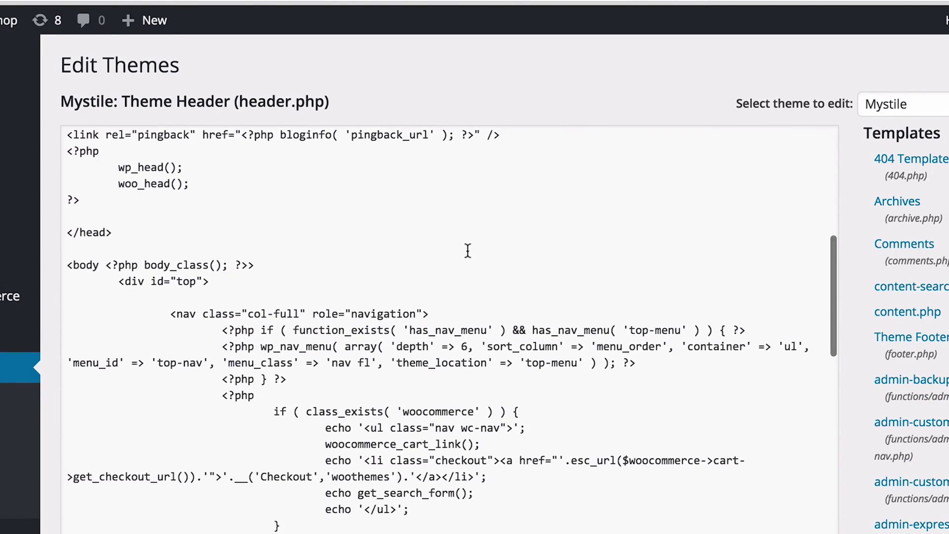
scroll(318, 239, "down", 3)
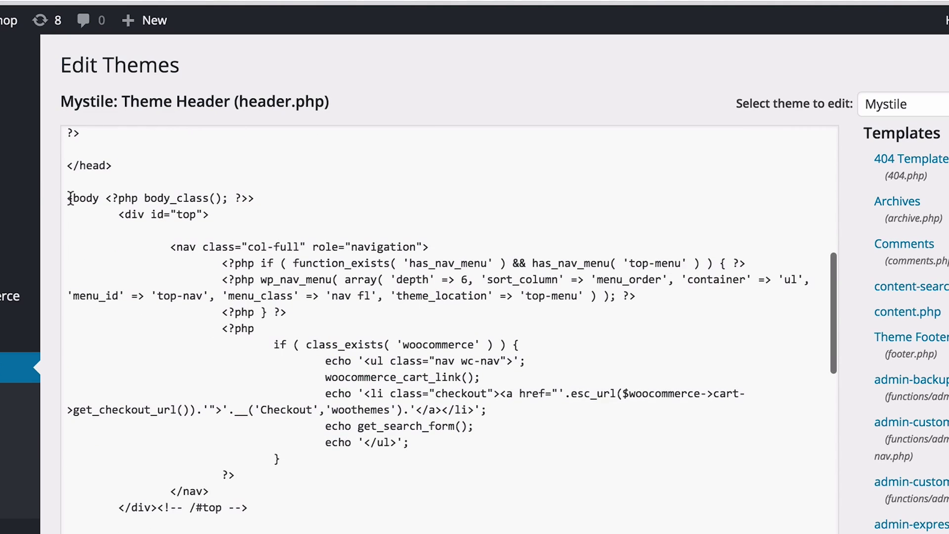
Step: Paste the GTM snippet on a new line after <body>, update the file, and view the shop
left_click(256, 195)
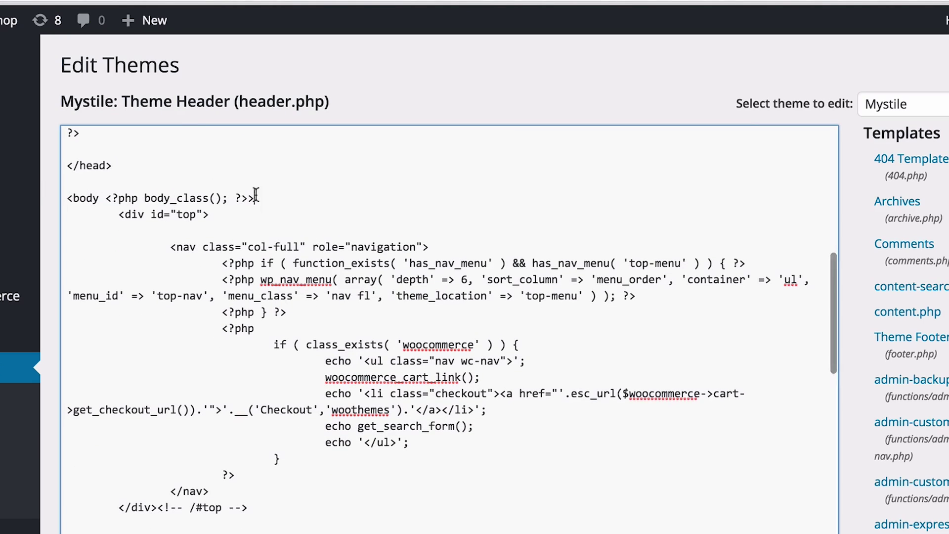
key("Return")
type("<!-- Google Tag Manager --> <noscript><iframe src=\"//www.googletagmanager.com/ns.html?id=GTM-NXVTX3\" height=\"0\" width=\"0\" style=\"display:none;visibility:hidden\"></iframe></noscript> <script>(function(w,d,s,l,i){w[l]=w[l]||[];w[l].push({'gtm.start': new Date().getTime(),event:'gtm.js'});var f=d.getElementsByTagName(s)[0], j=d.createElement(s),dl=l!='dataLayer'?'&l='+l:'';j.async=true;j.src= '//www.googletagmanager.com/gtm.js?id='+i+dl;f.parentNode.insertBefore(j,f); })(window,document,'script','dataLayer','GTM-NXVTX3');</script> <!-- End Google Tag Manager -->")
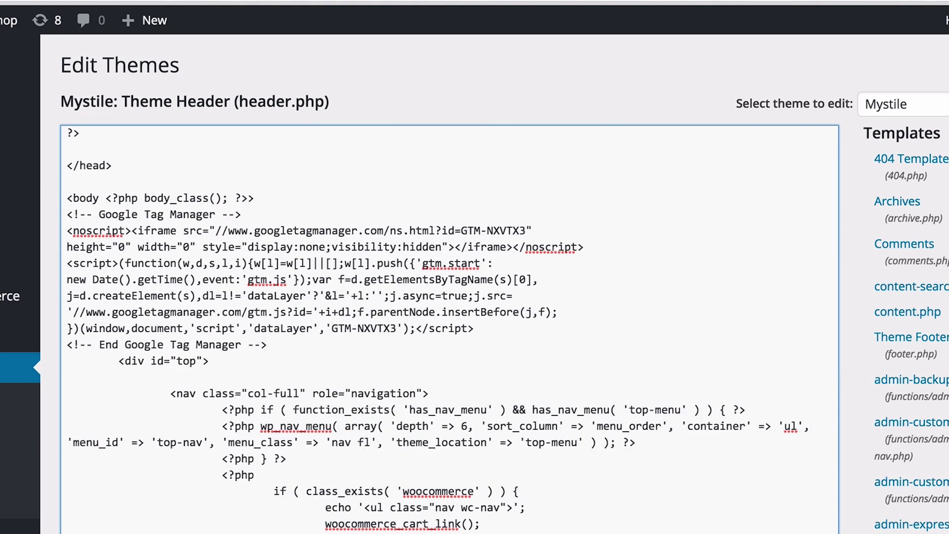
scroll(51, 330, "down", 6)
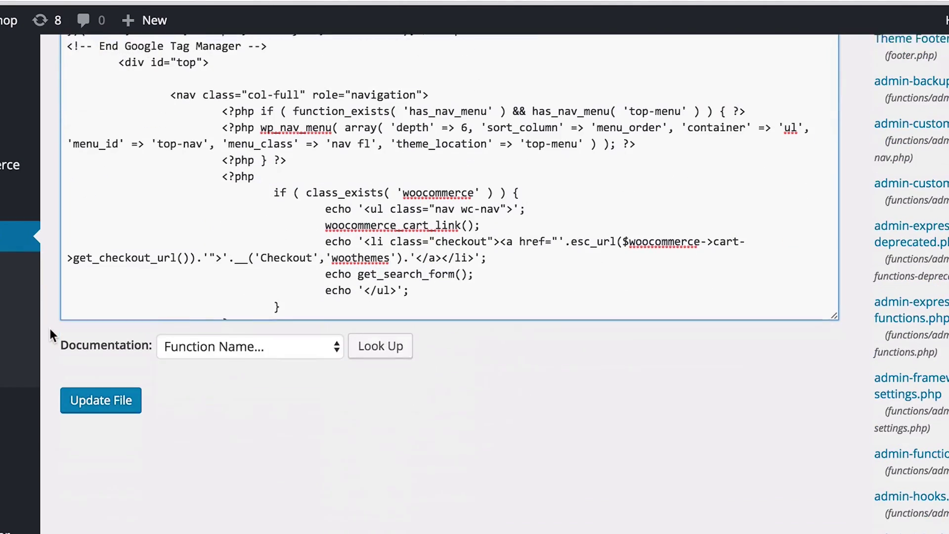
left_click(83, 397)
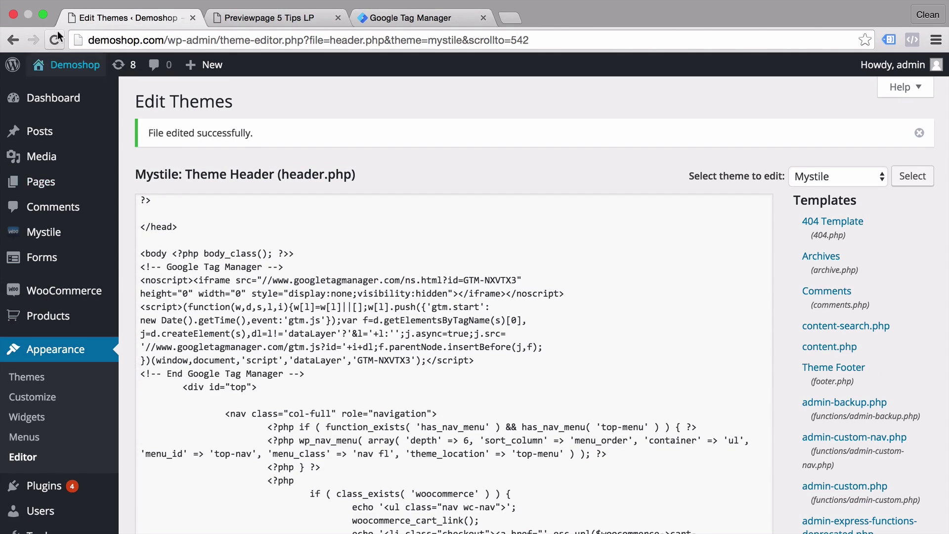
left_click(51, 72)
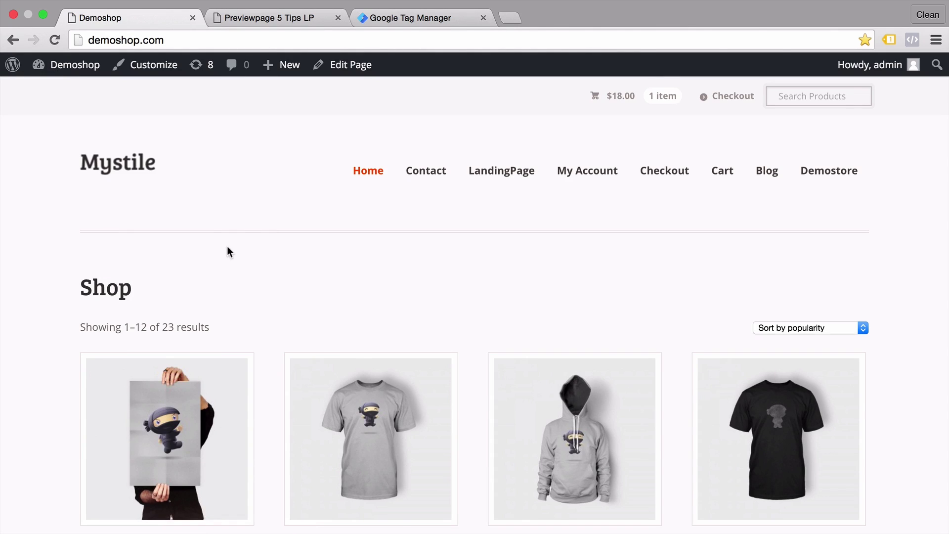
Step: Check the shop's page source for the GTM snippet at lines 95–103 after <body>
right_click(227, 245)
left_click(275, 380)
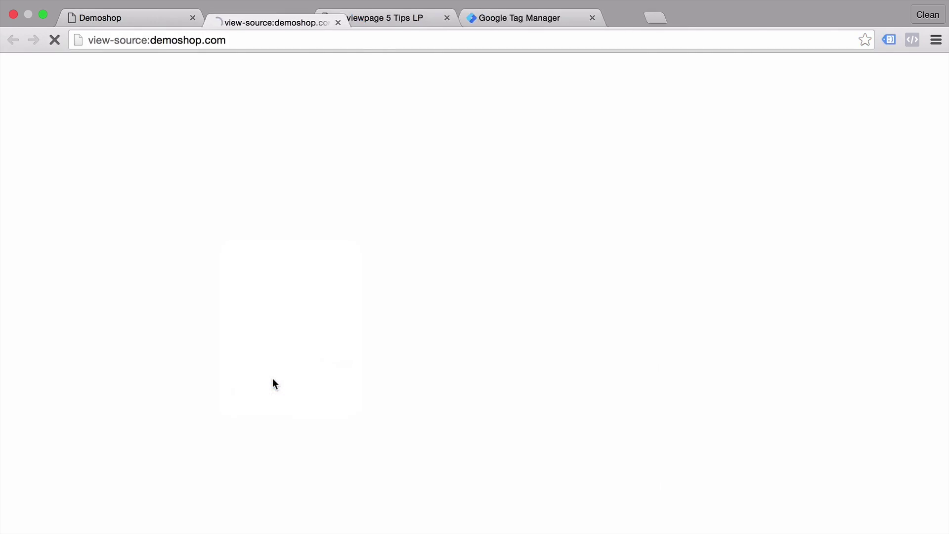
scroll(266, 375, "down", 20)
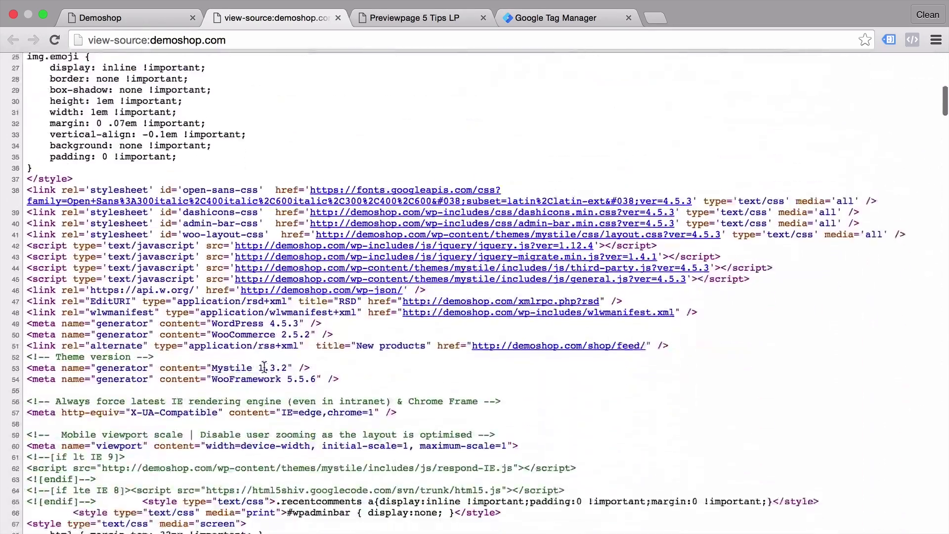
scroll(264, 368, "down", 2)
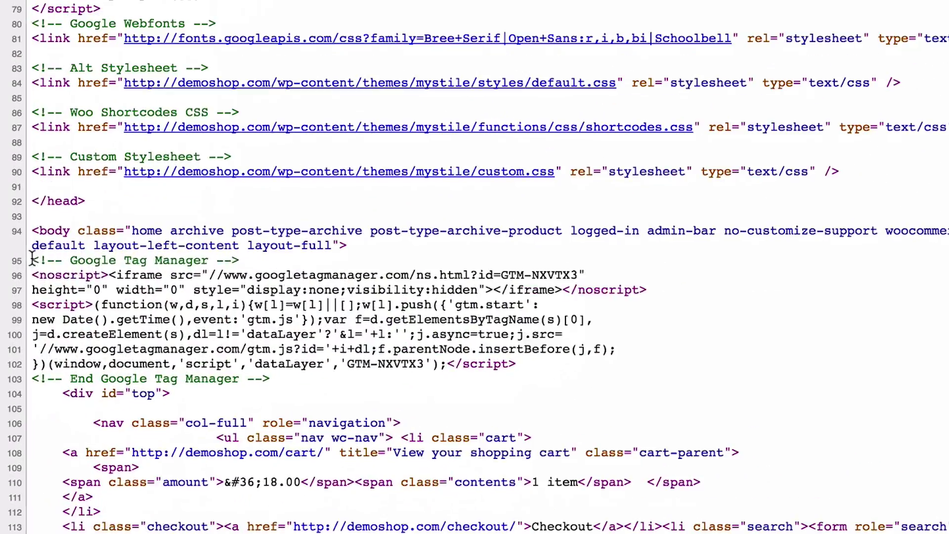
left_click_drag(32, 258, 269, 378)
left_click(39, 230)
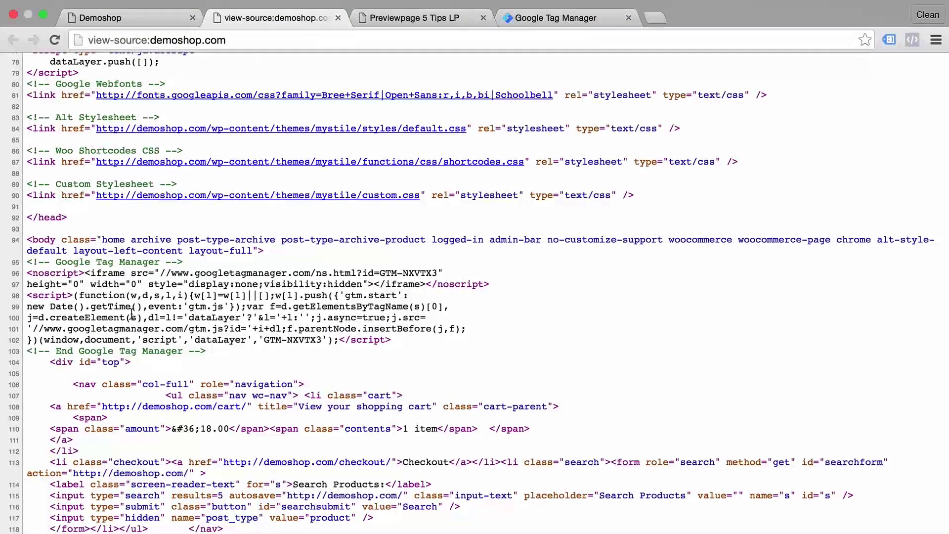
left_click(114, 17)
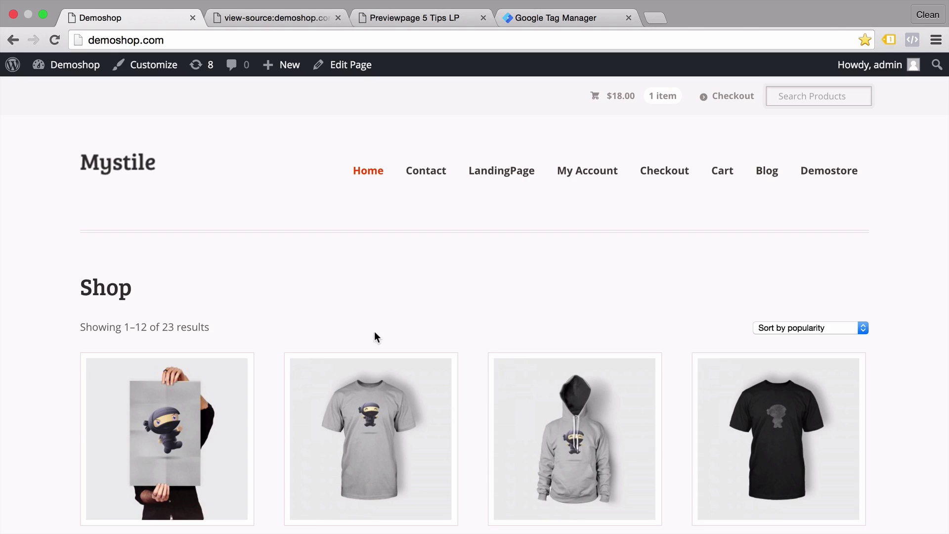
Step: Close the install dialog, start Preview mode, and reload the Demoshop page to show the debug pane
left_click(538, 18)
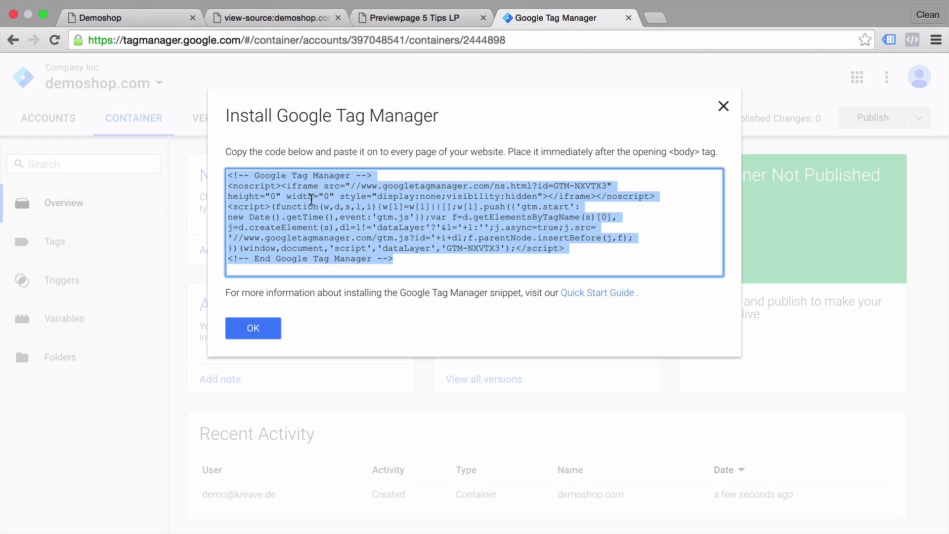
left_click(251, 328)
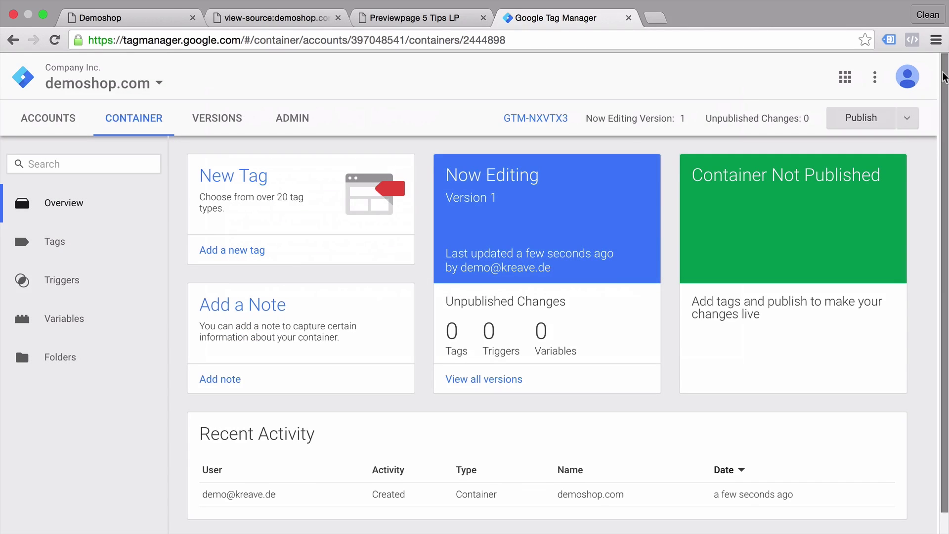
left_click(906, 119)
left_click(854, 250)
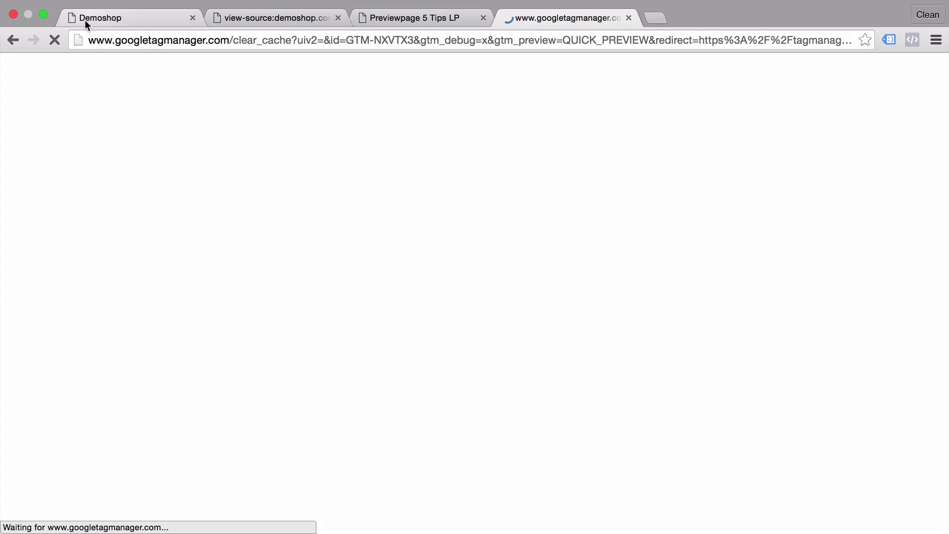
left_click(84, 20)
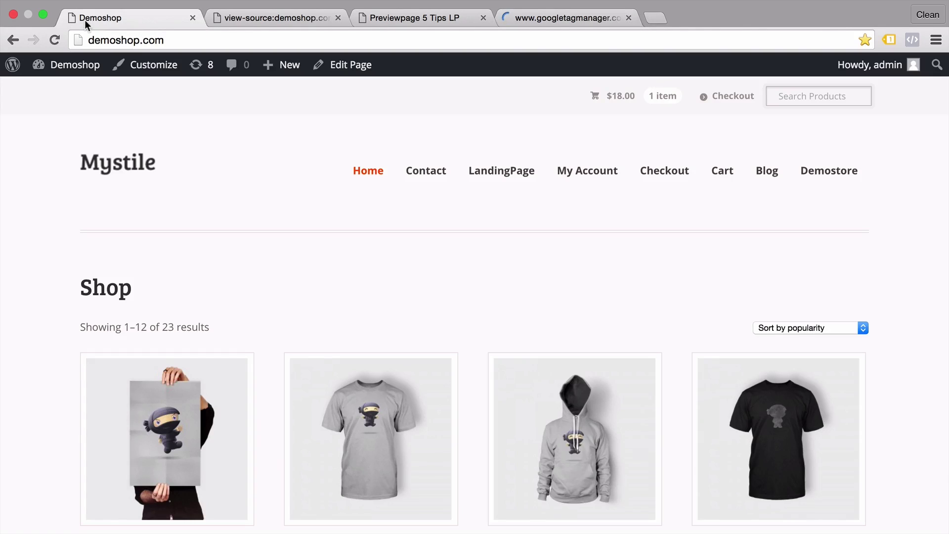
left_click(55, 40)
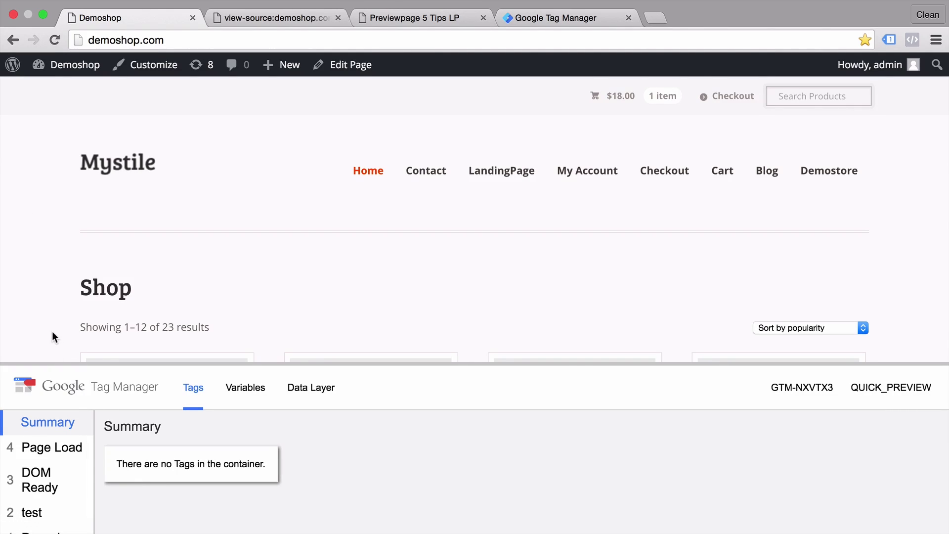
Step: Open the Happy Ninja product page on the demoshop and scroll through it
scroll(52, 331, "down", 3)
left_click(408, 293)
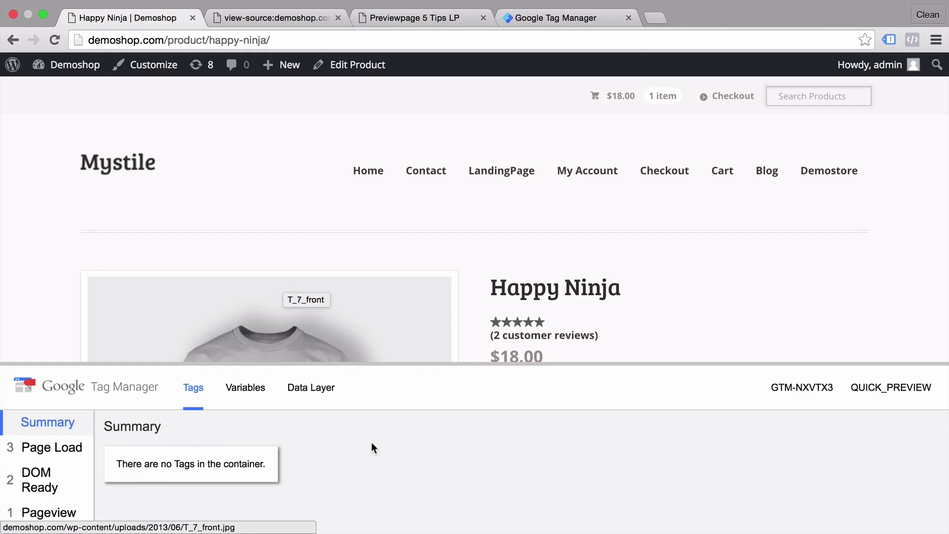
scroll(478, 300, "down", 3)
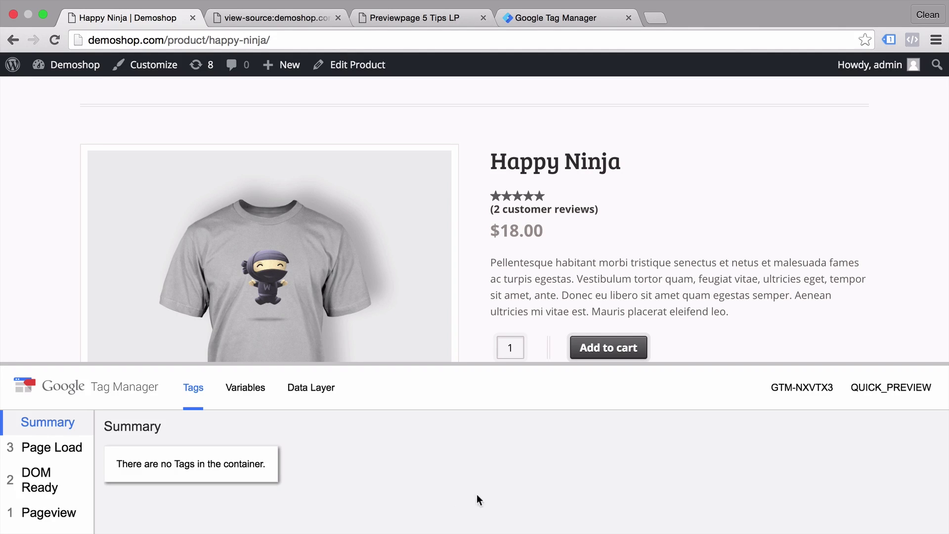
scroll(470, 334, "up", 3)
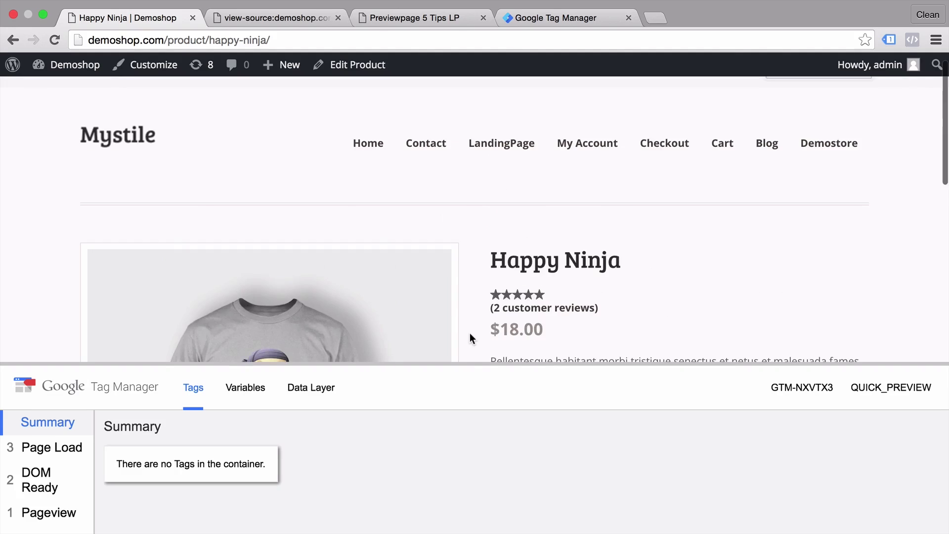
Step: Visit My Account, return to the shop home, and confirm Tag Assistant detects GTM-NXVTX3
left_click(591, 149)
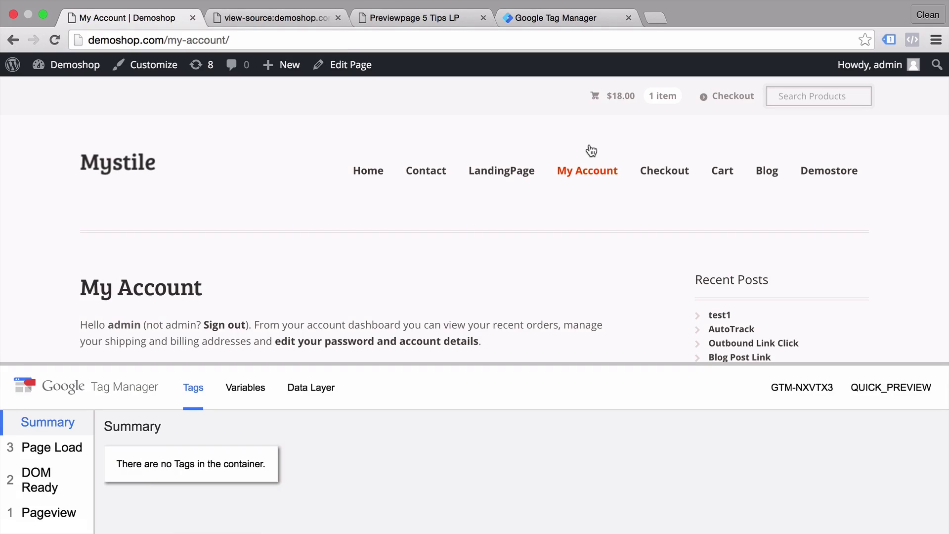
left_click(131, 175)
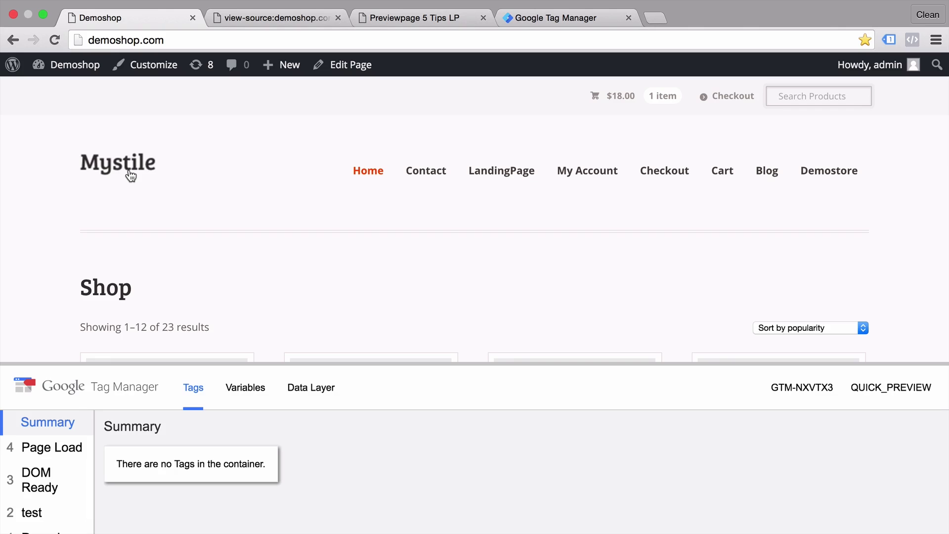
left_click(889, 40)
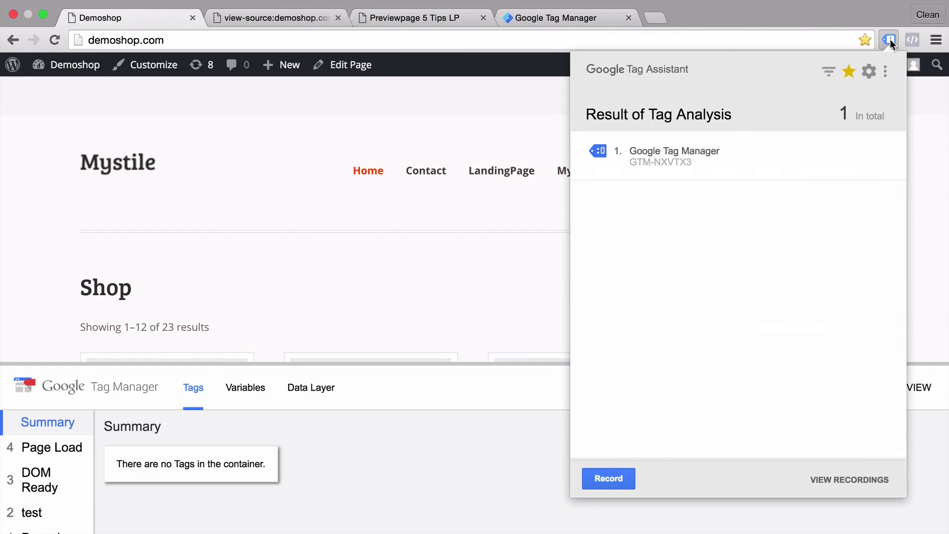
left_click(451, 271)
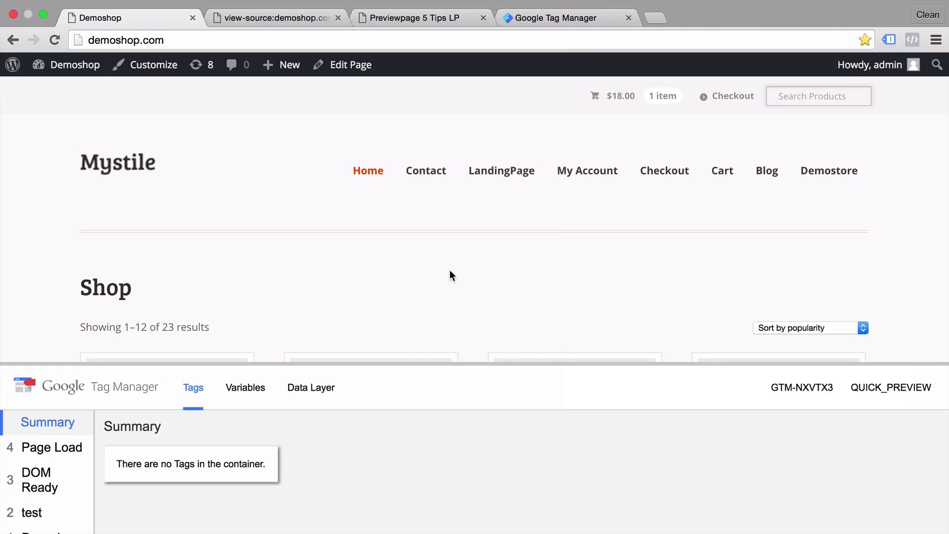
Step: In the LeadPages editor, open Lead Page Options > Tracking Codes
left_click(415, 18)
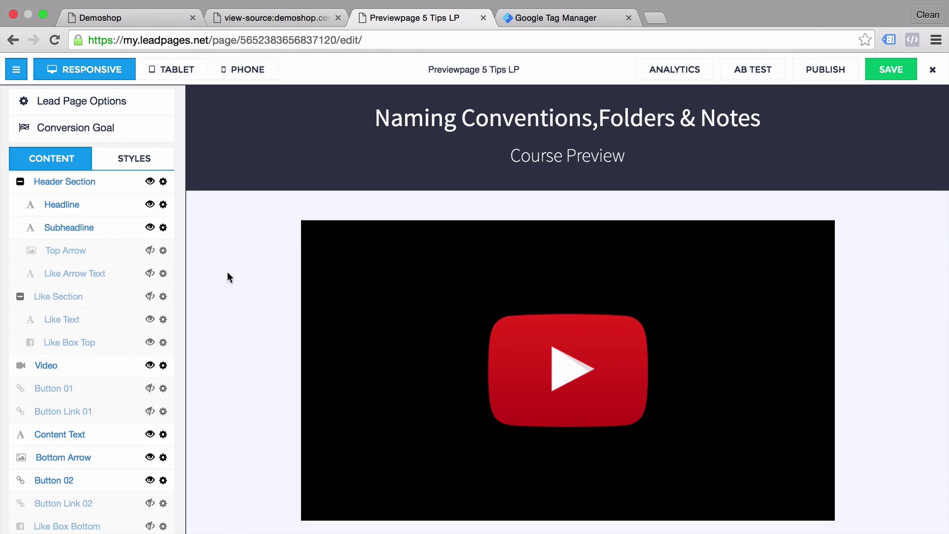
scroll(224, 277, "down", 5)
scroll(224, 278, "up", 5)
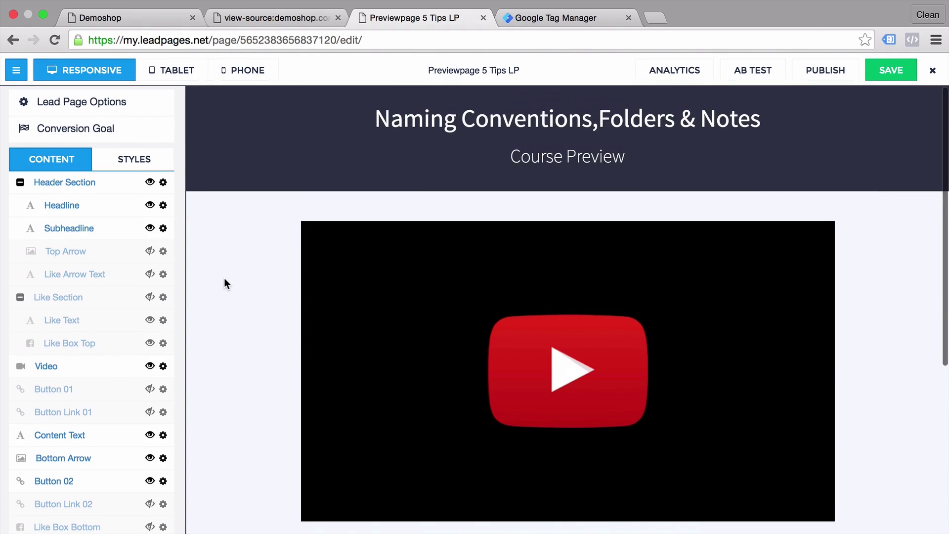
left_click(91, 97)
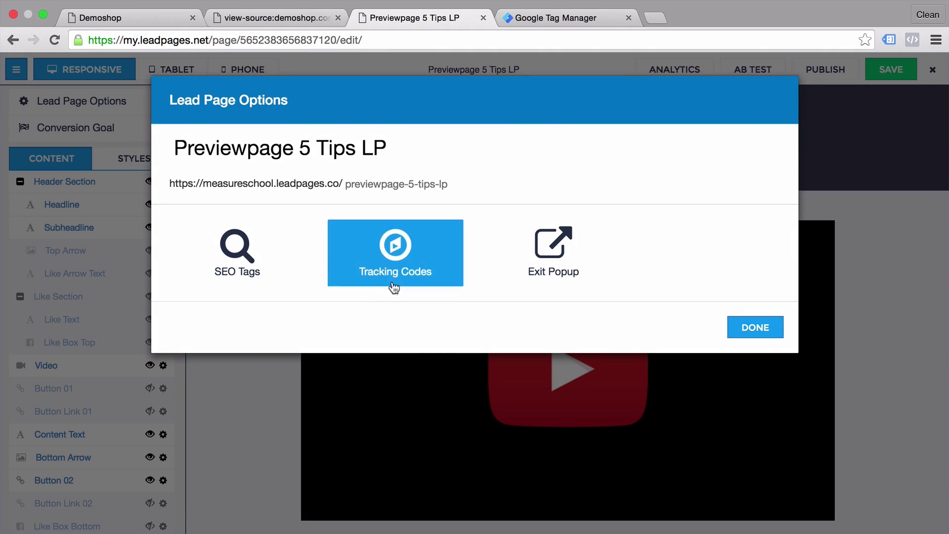
left_click(393, 284)
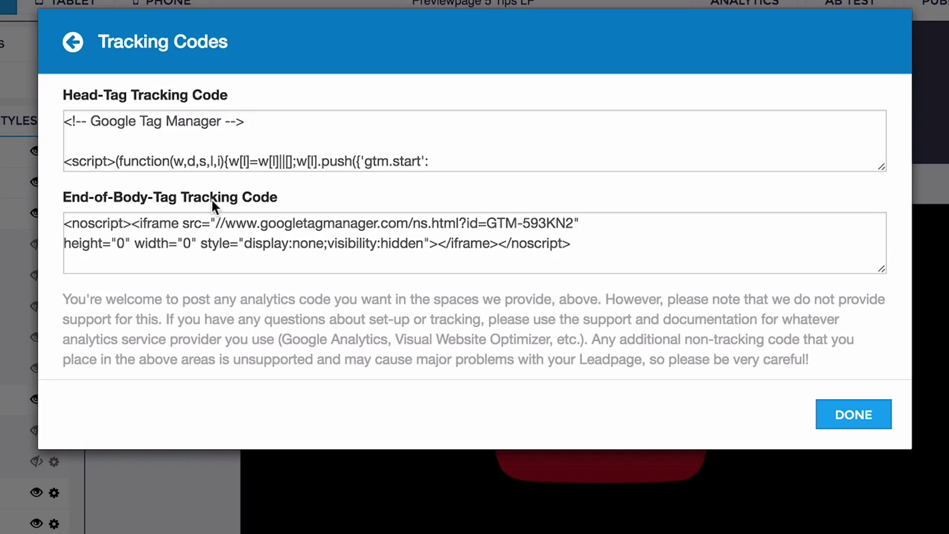
Step: Delete the blank line after the GTM comment in the Head-Tag tracking code
left_click(217, 133)
key("BackSpace")
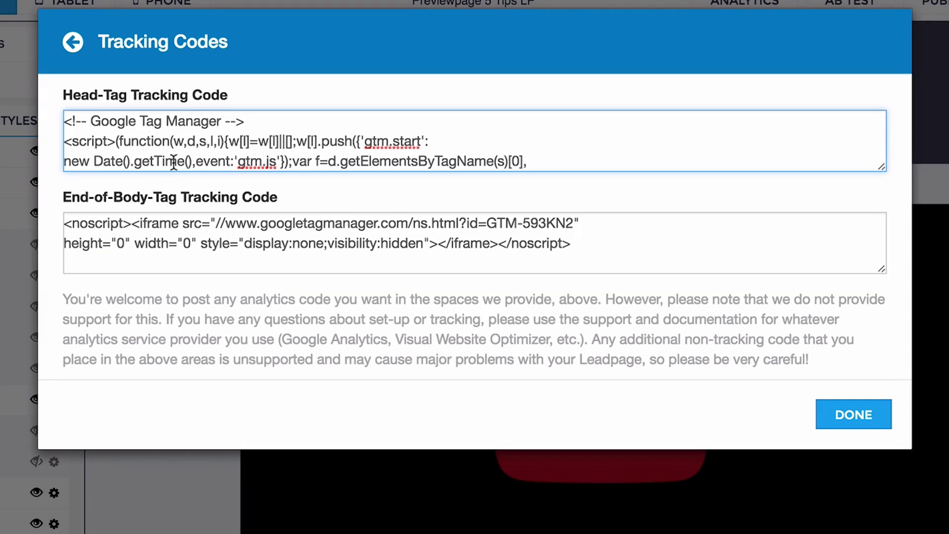
scroll(178, 150, "down", 6)
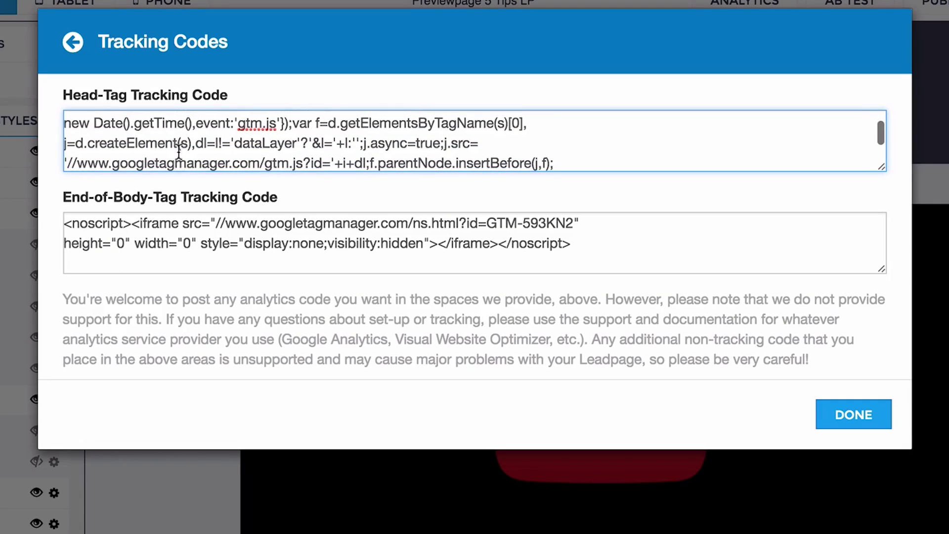
scroll(178, 150, "up", 1)
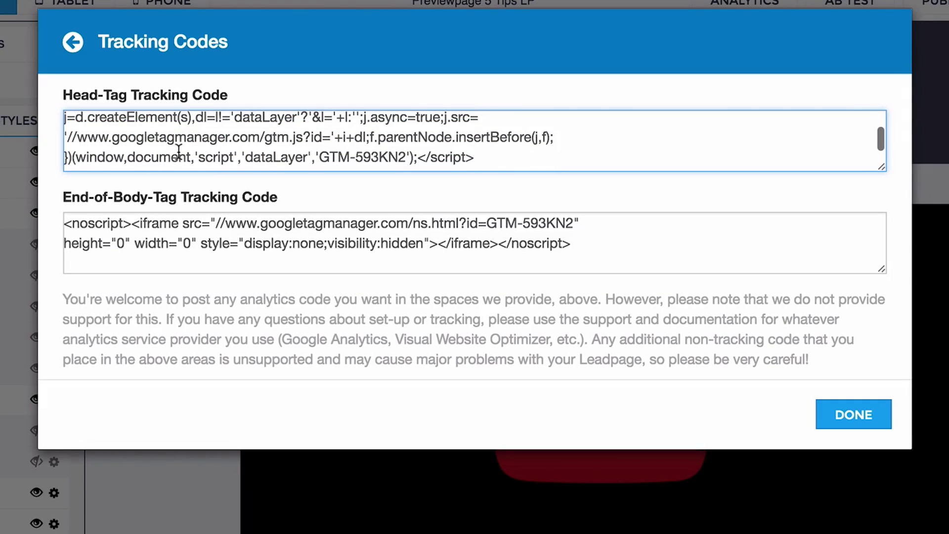
scroll(178, 150, "up", 3)
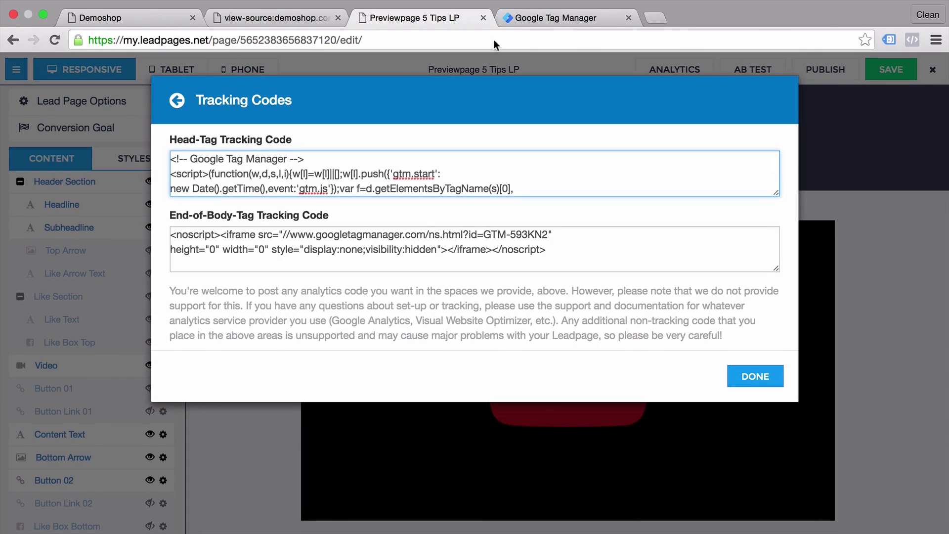
left_click(544, 19)
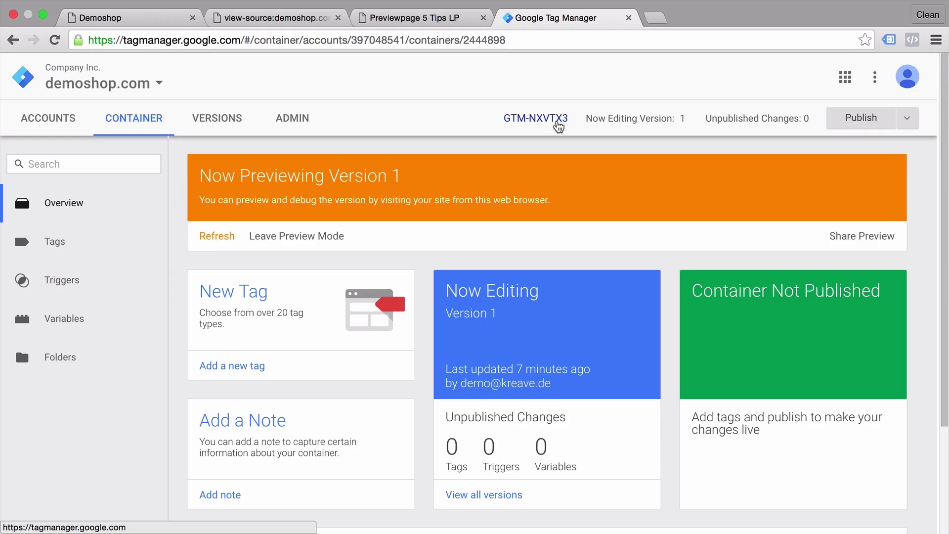
Step: Open the GTM-NXVTX3 install snippet and select its noscript and script code for copying
left_click(559, 127)
left_click(254, 234)
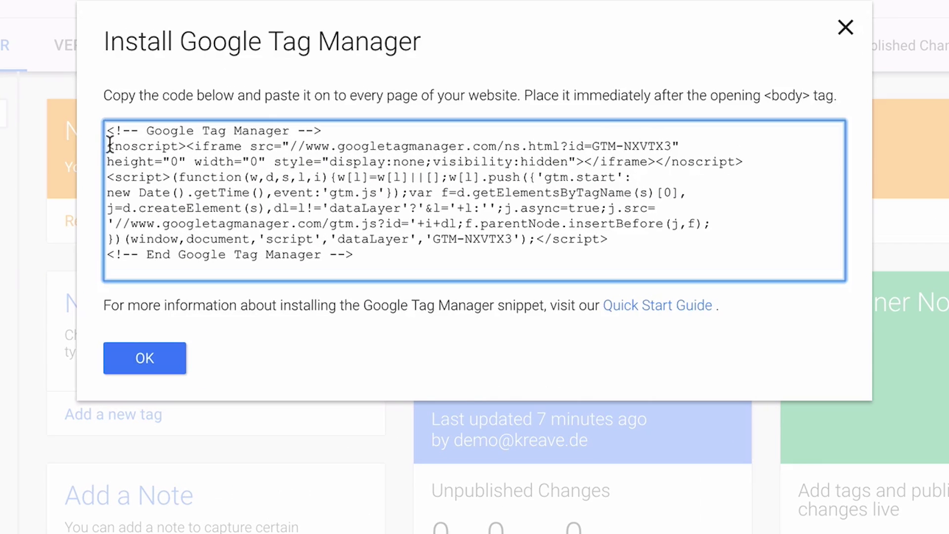
left_click_drag(109, 145, 756, 165)
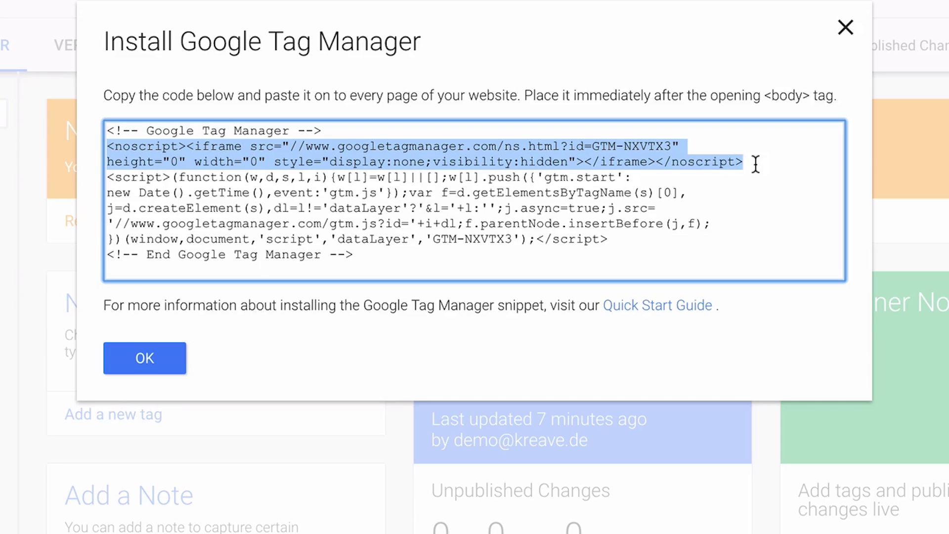
left_click_drag(107, 177, 628, 241)
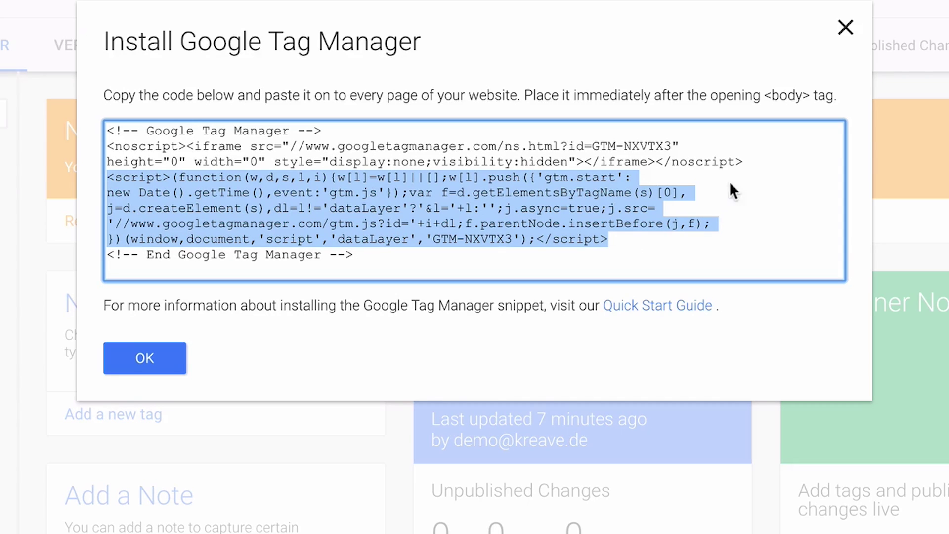
left_click_drag(745, 154, 739, 133)
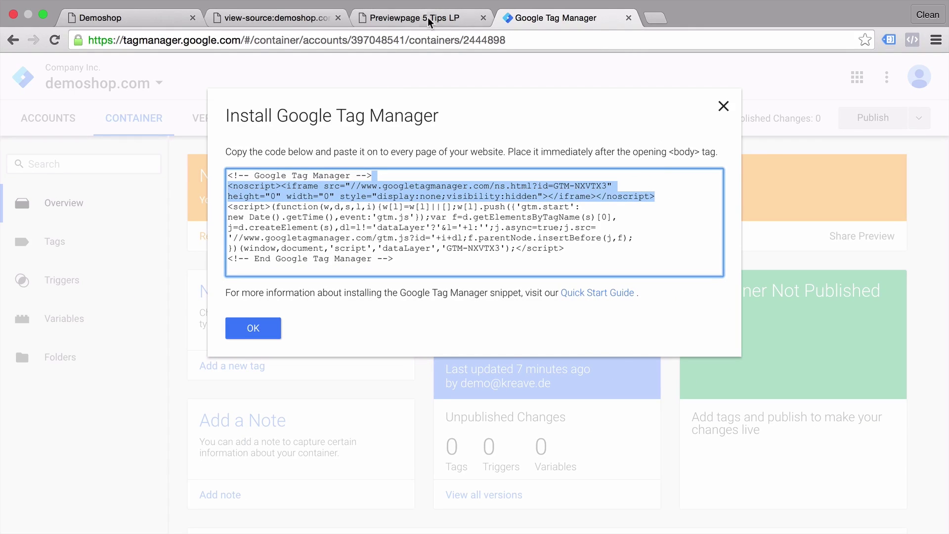
left_click(431, 16)
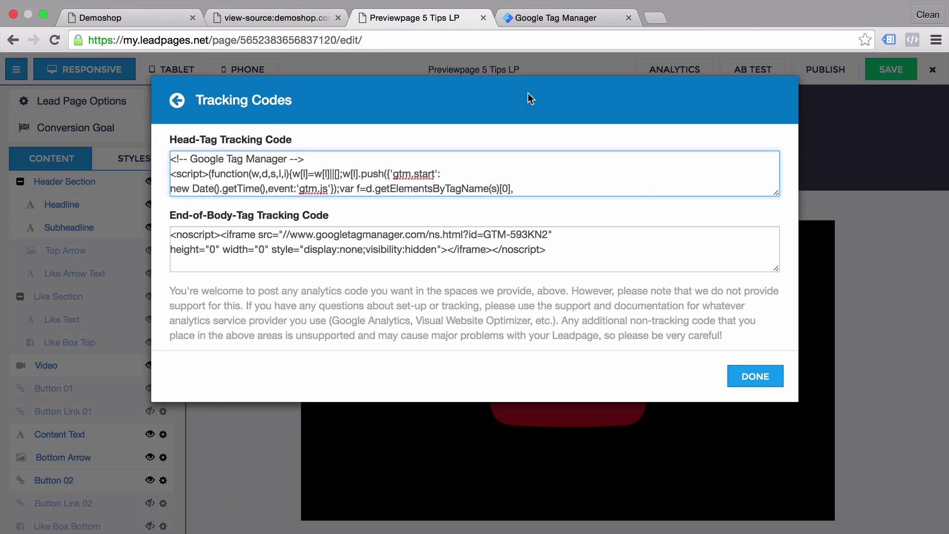
Step: Publish the LeadPages landing page, accepting the unsaved-changes warning, and view it live
left_click(765, 377)
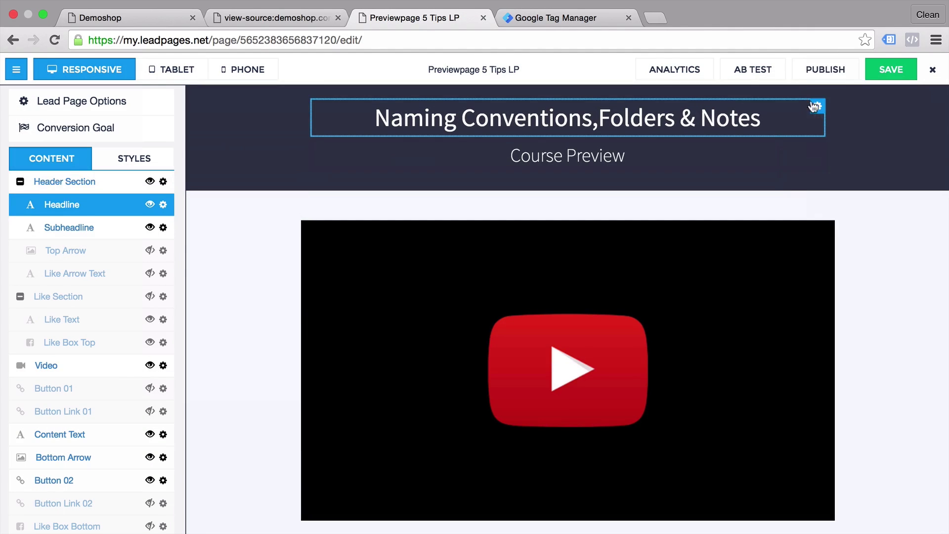
left_click(820, 70)
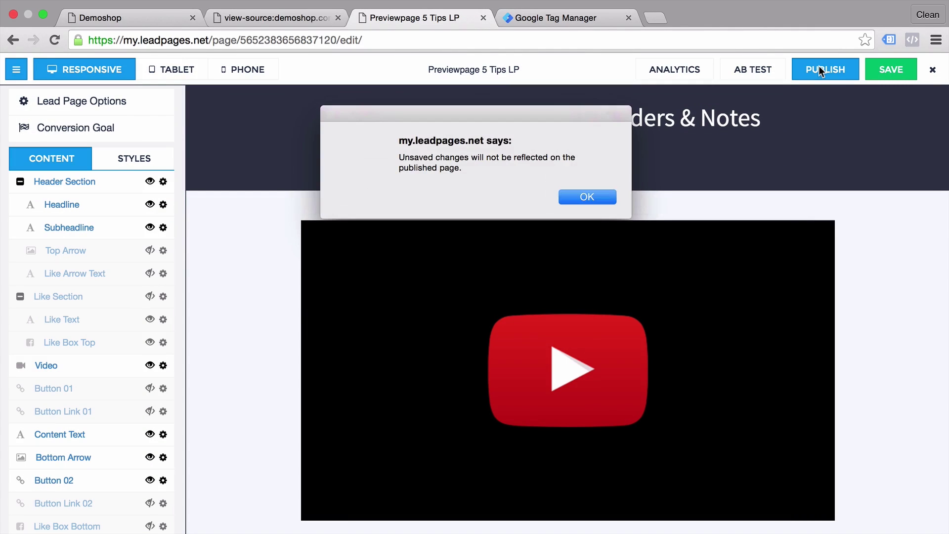
left_click(604, 193)
left_click(555, 311)
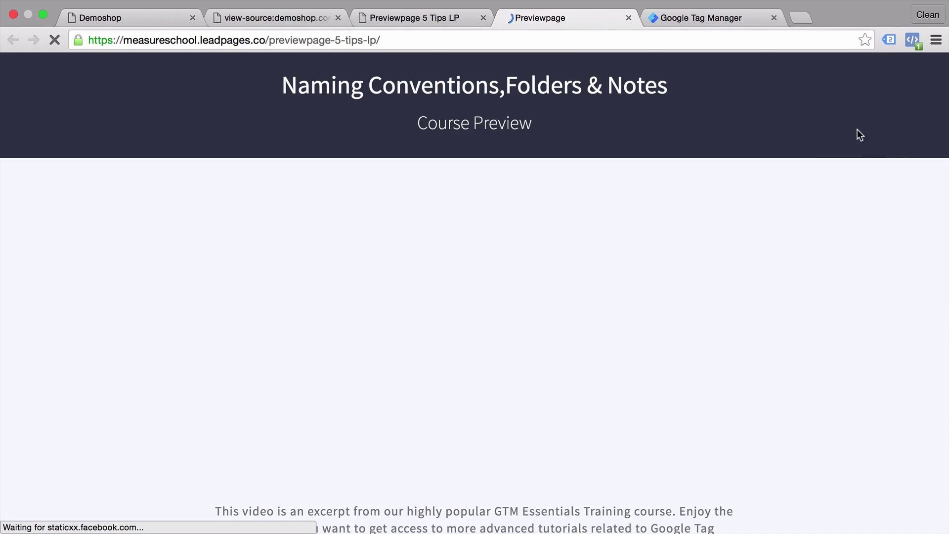
Step: Confirm Tag Assistant finds GTM-593KN2 and Google Analytics on the live landing page
left_click(887, 40)
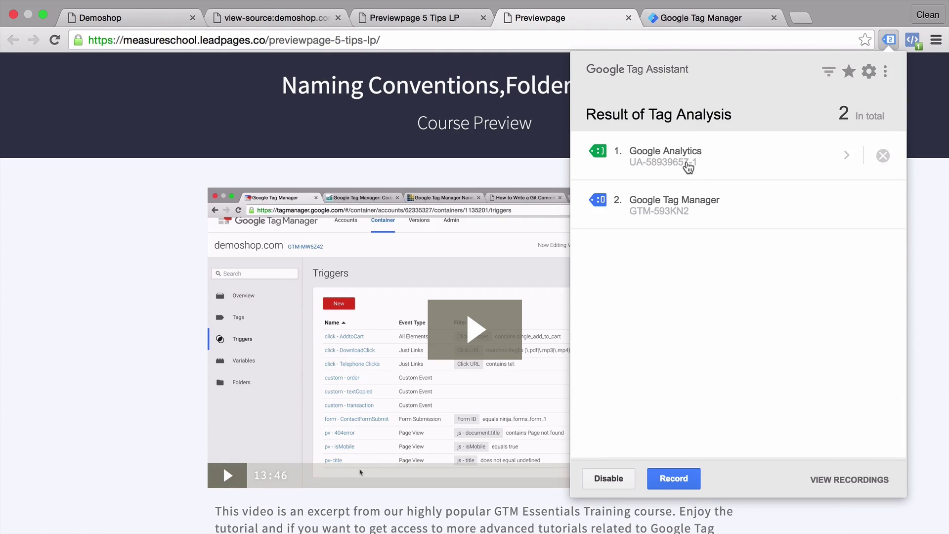
left_click(126, 352)
key("ctrl+Tab")
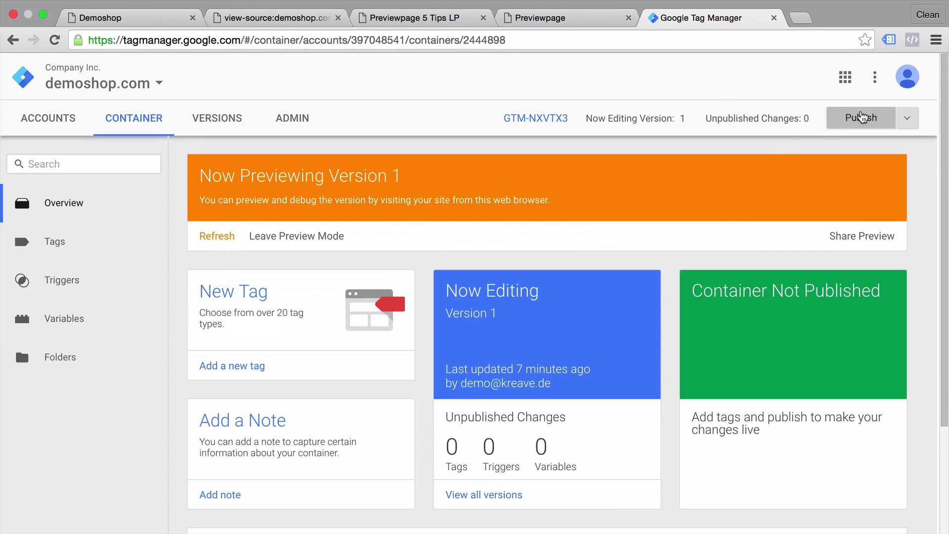
Step: Start publishing Version 1 of the demoshop.com GTM-NXVTX3 container
left_click(861, 117)
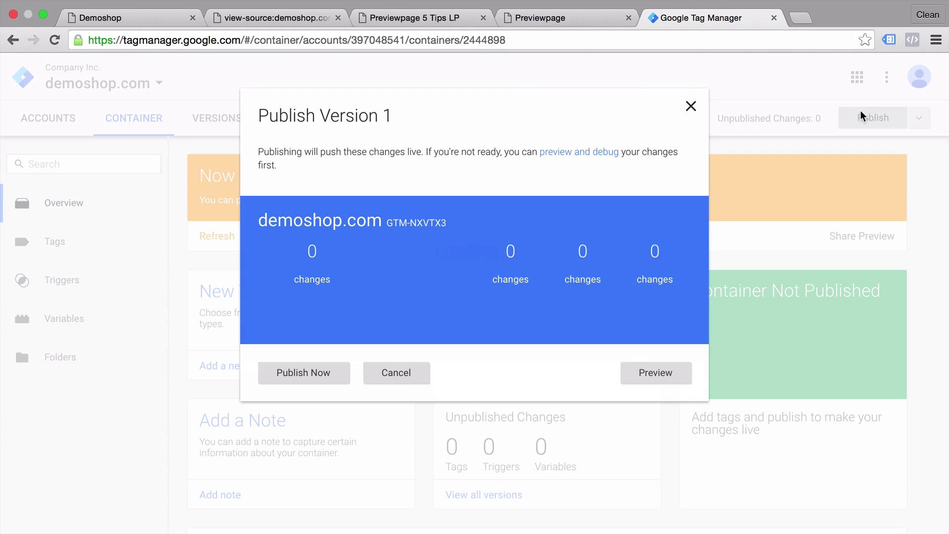